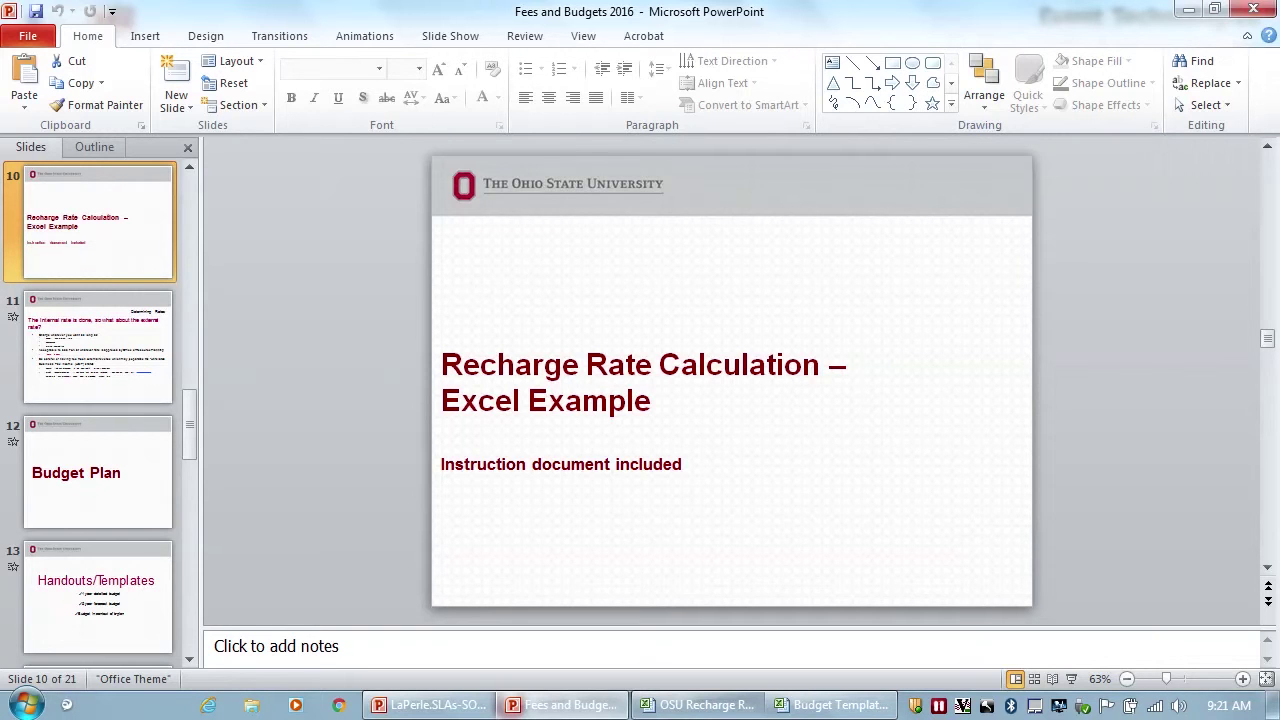
Switch to the OSU Recharge Rate Calculation Template workbook in Excel and open its Description of Services sheet.
click(830, 704)
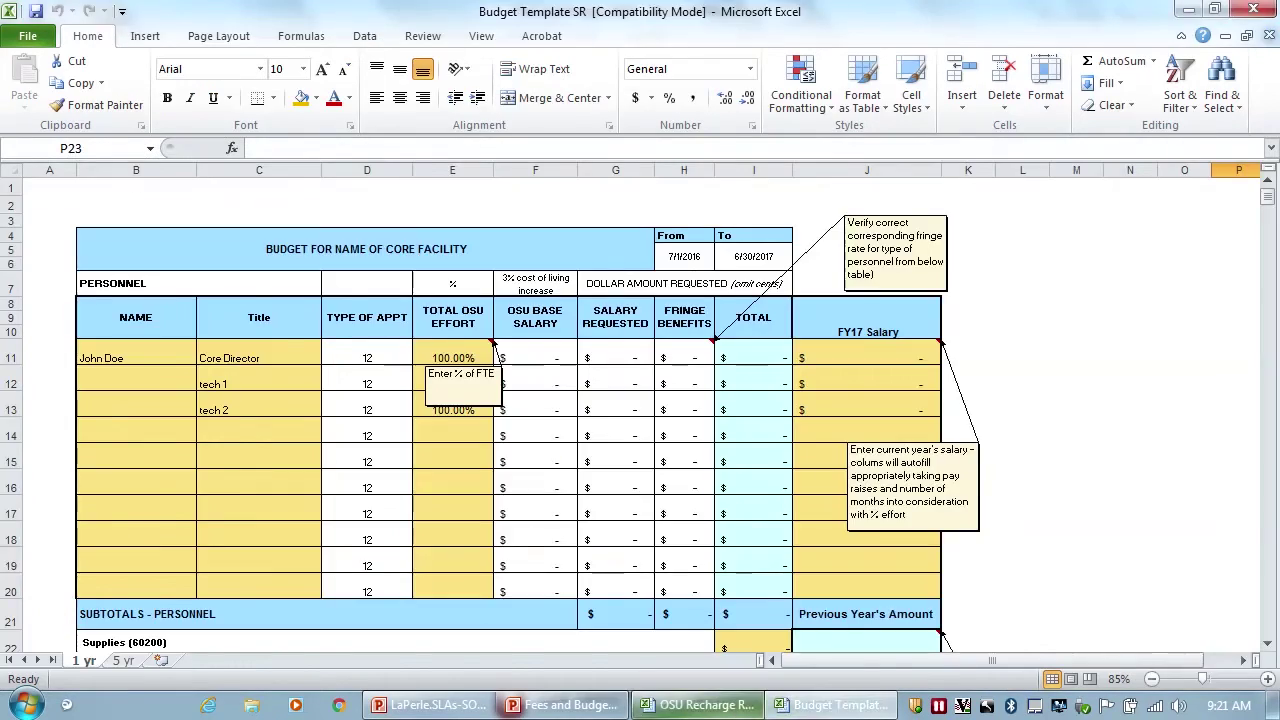
click(697, 704)
scroll(640, 410, up, 10)
scroll(640, 410, up, 3)
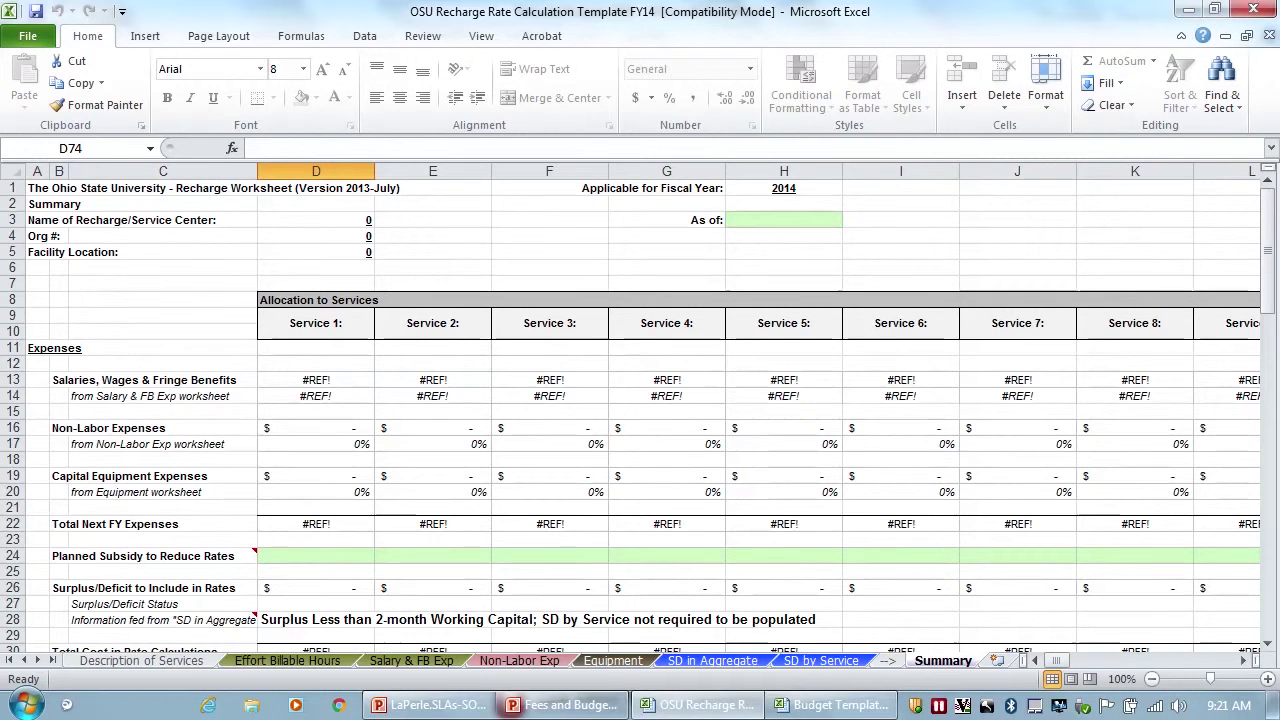
click(141, 660)
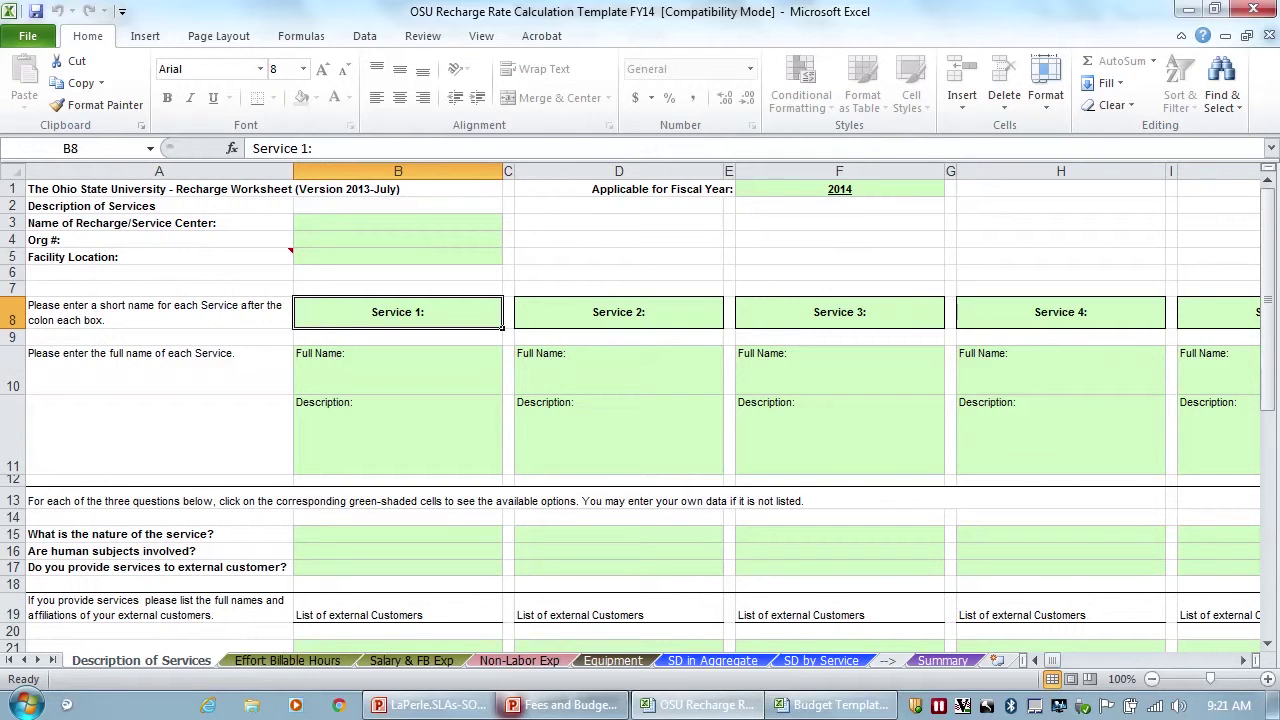
Enter "Core 1" as the name of the recharge/service center.
click(397, 222)
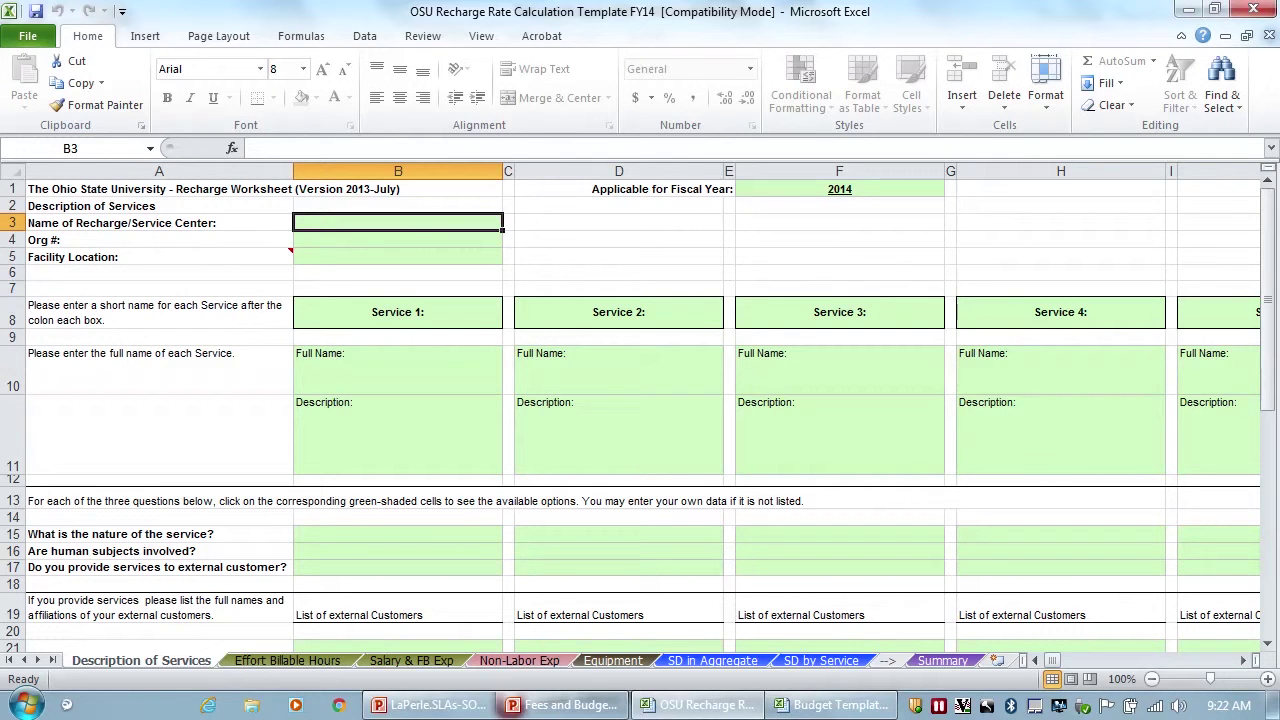
scroll(640, 400, down, 4)
scroll(640, 400, up, 4)
drag(1052, 660, 1226, 660)
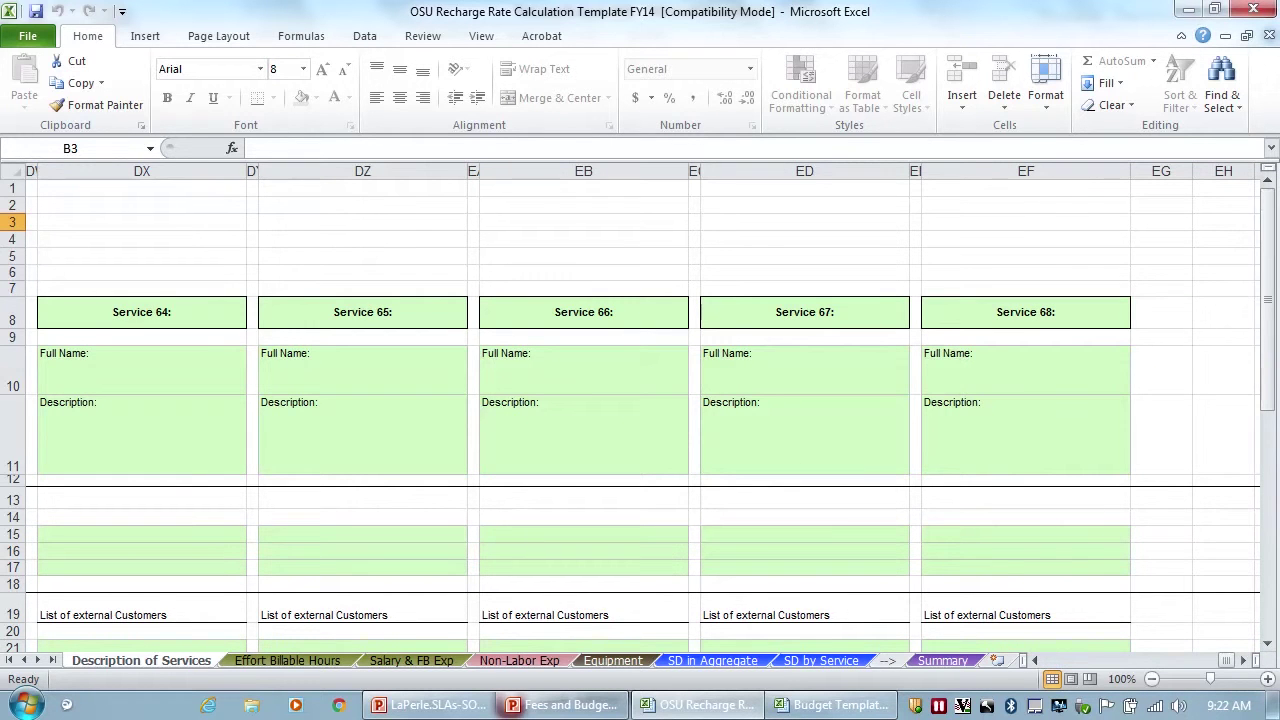
drag(1226, 660, 1034, 660)
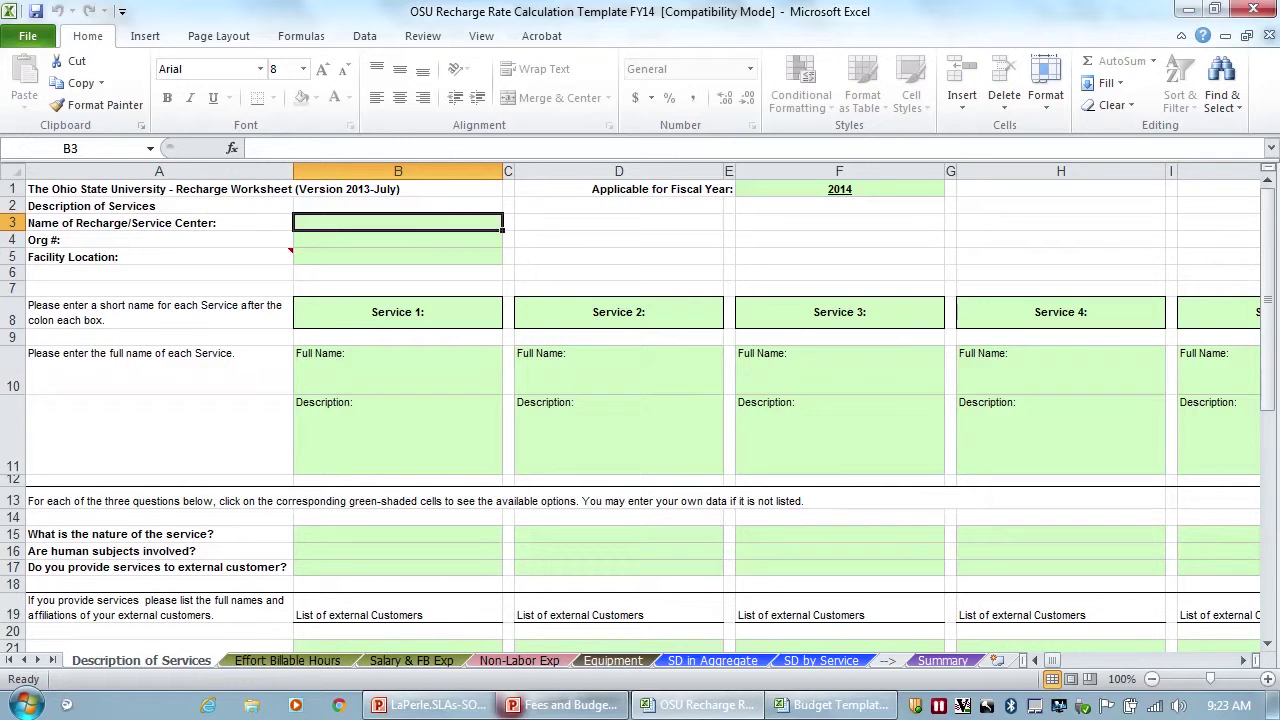
text(CO)
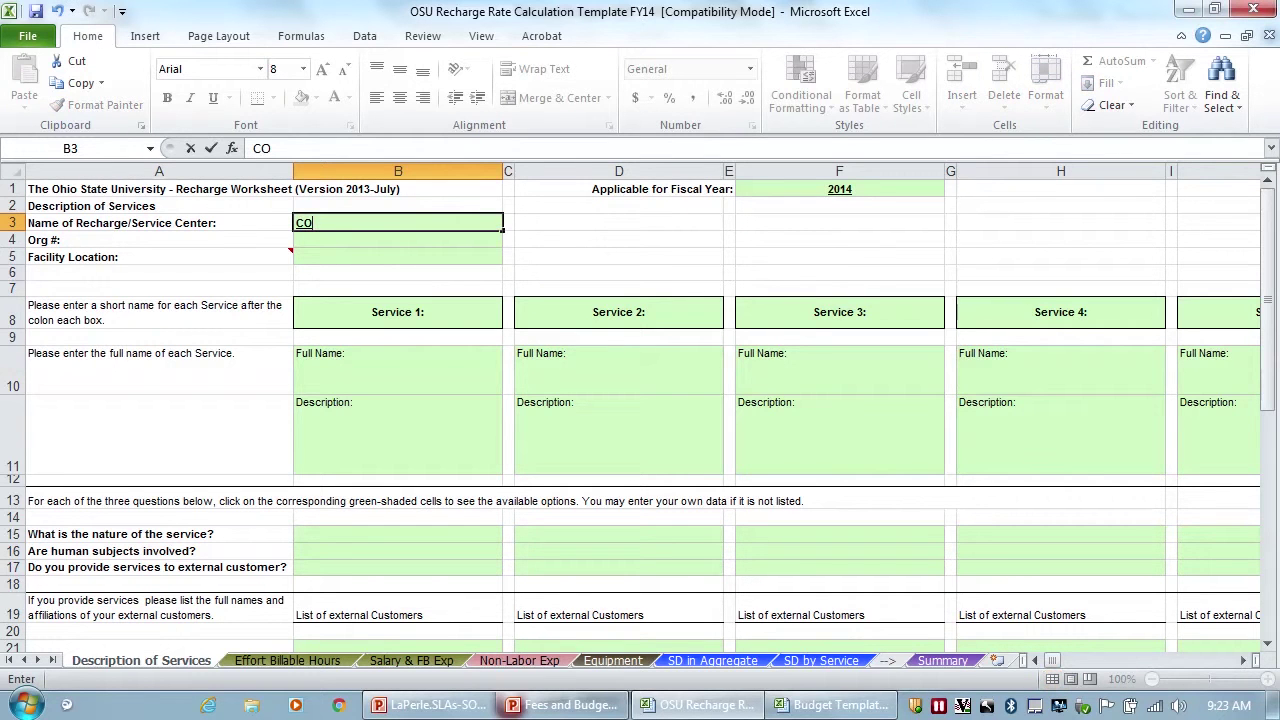
key(BackSpace)
text(ore 1)
key(Return)
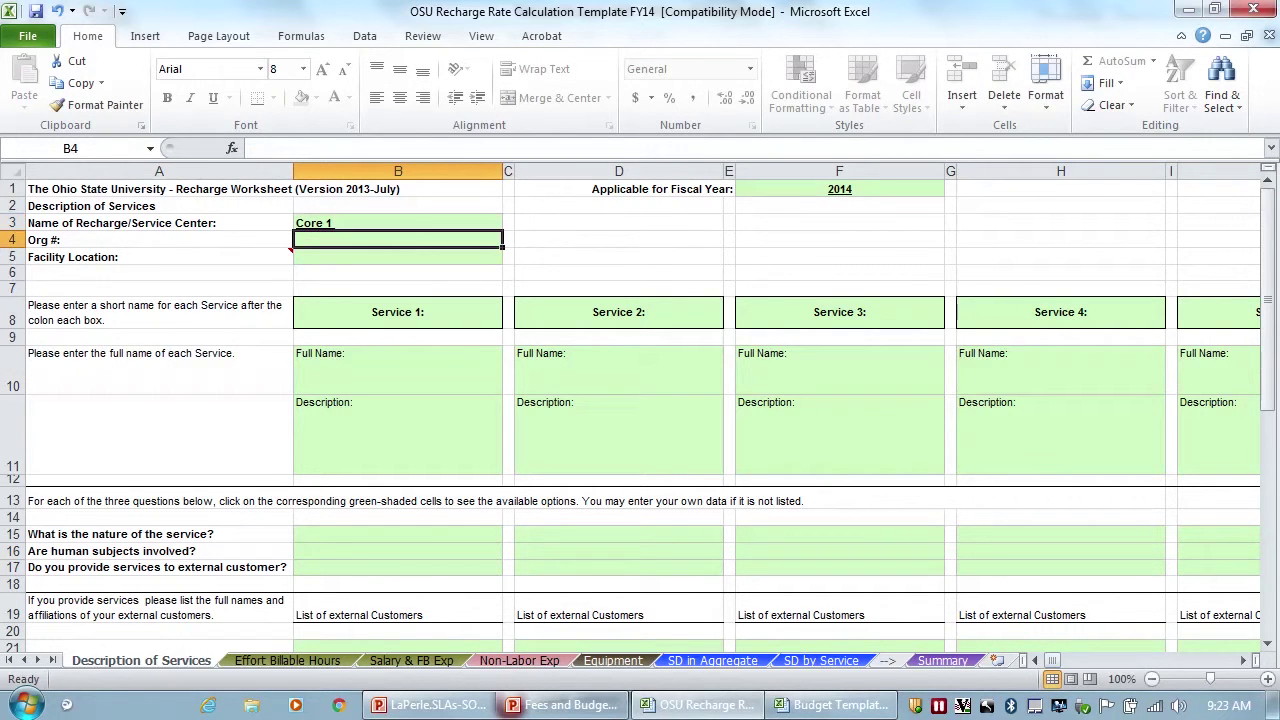
Enter 46050 as the Org # and fill in the facility location for the center.
text(4)
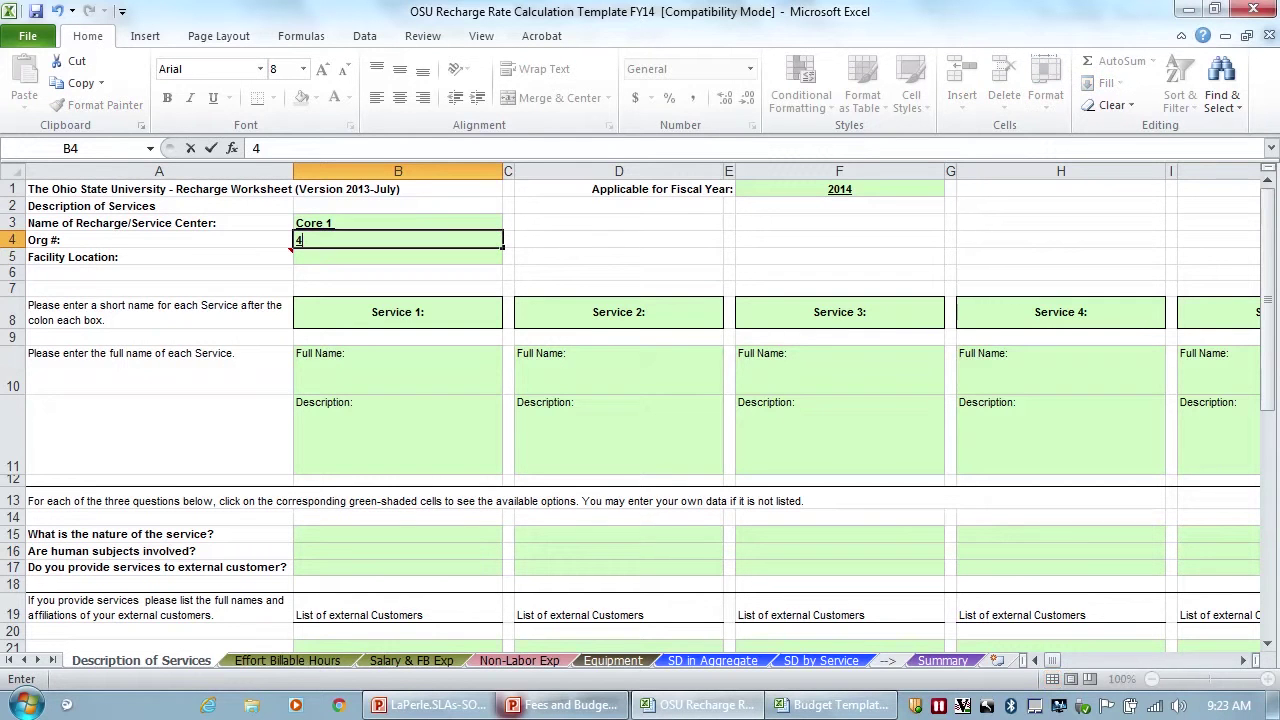
text(6050)
key(Return)
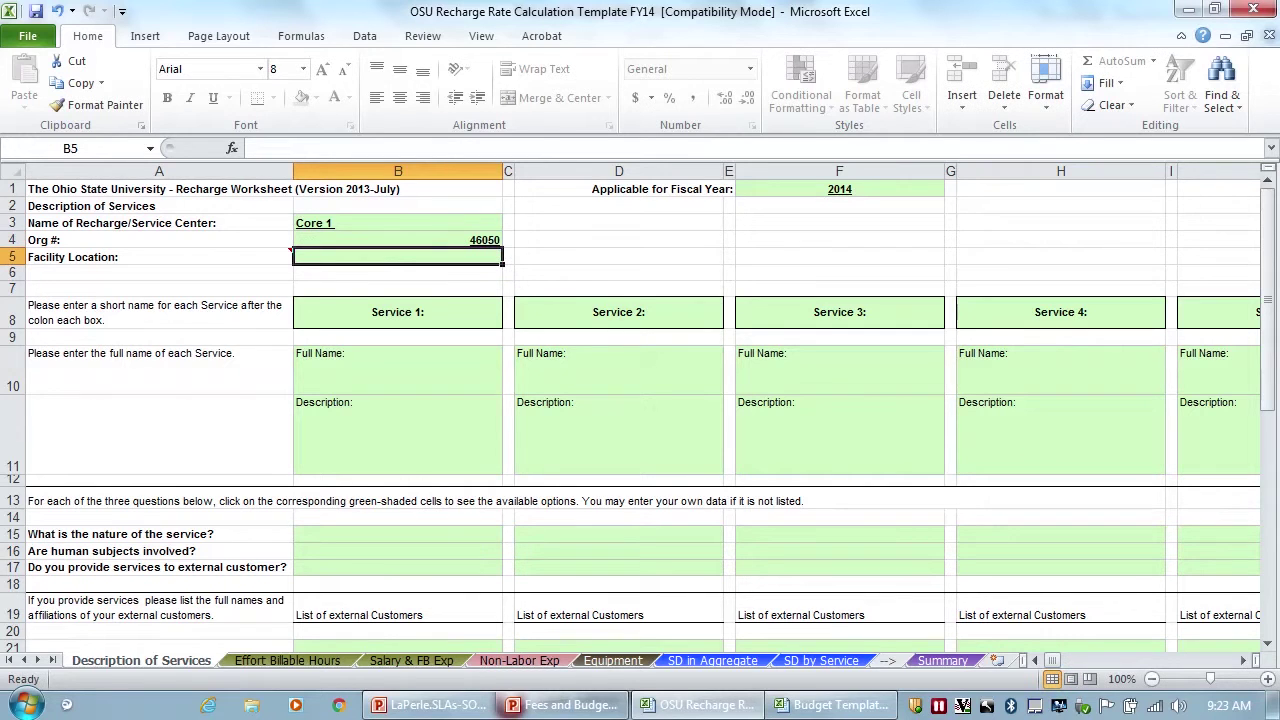
mouse_move(285, 255)
text(32)
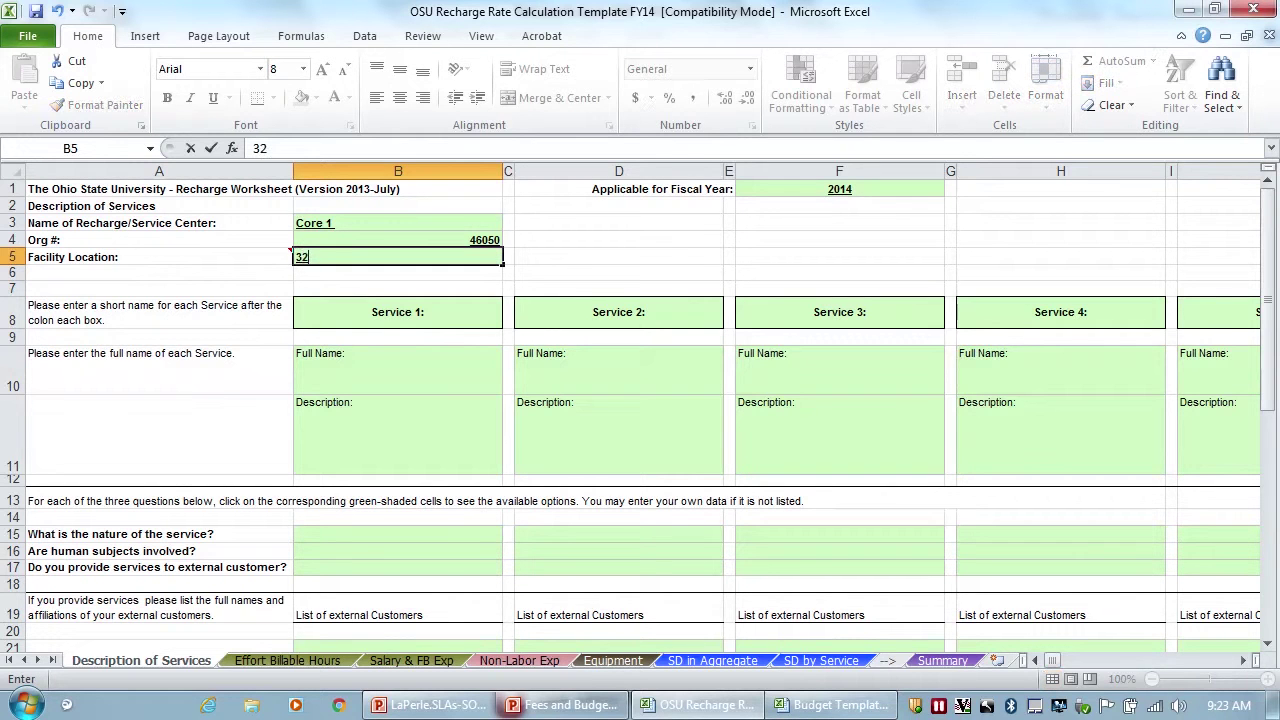
text(5 ackerman)
click(397, 369)
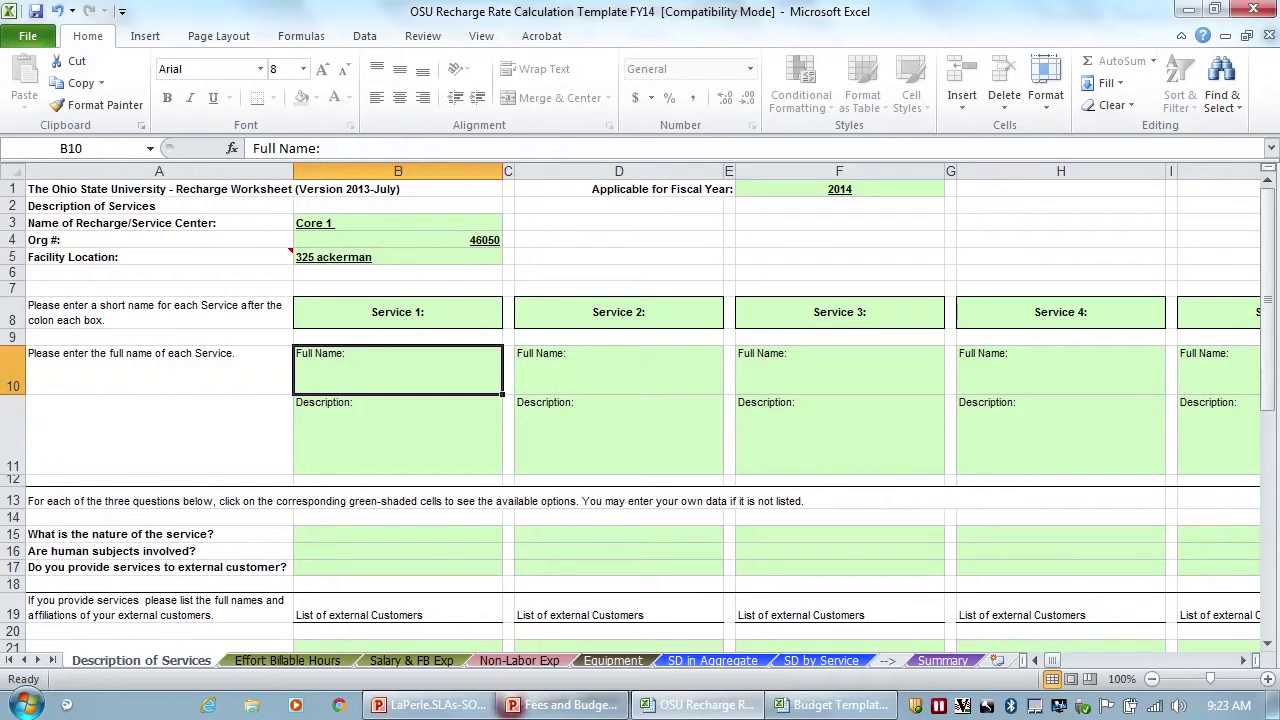
Enter "Test A" as the full name of Service 1.
scroll(638, 410, down, 1)
scroll(638, 410, up, 1)
scroll(638, 410, down, 1)
scroll(638, 410, up, 1)
click(397, 312)
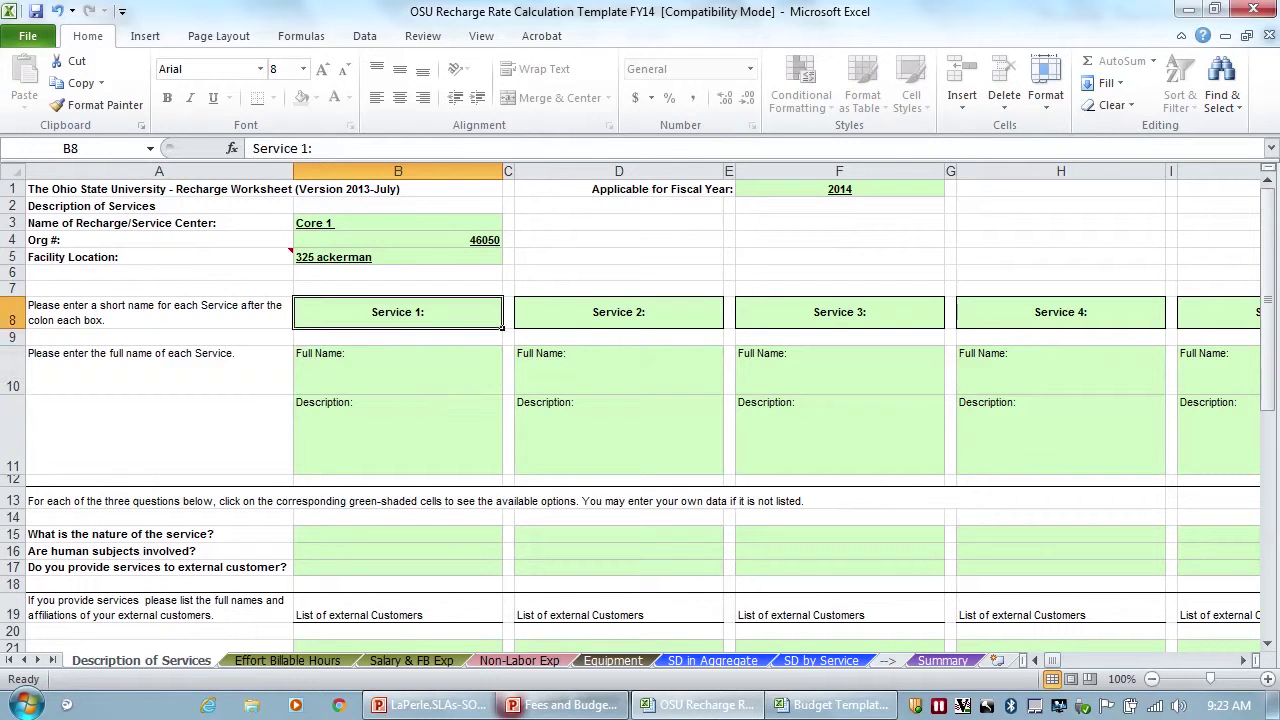
click(397, 369)
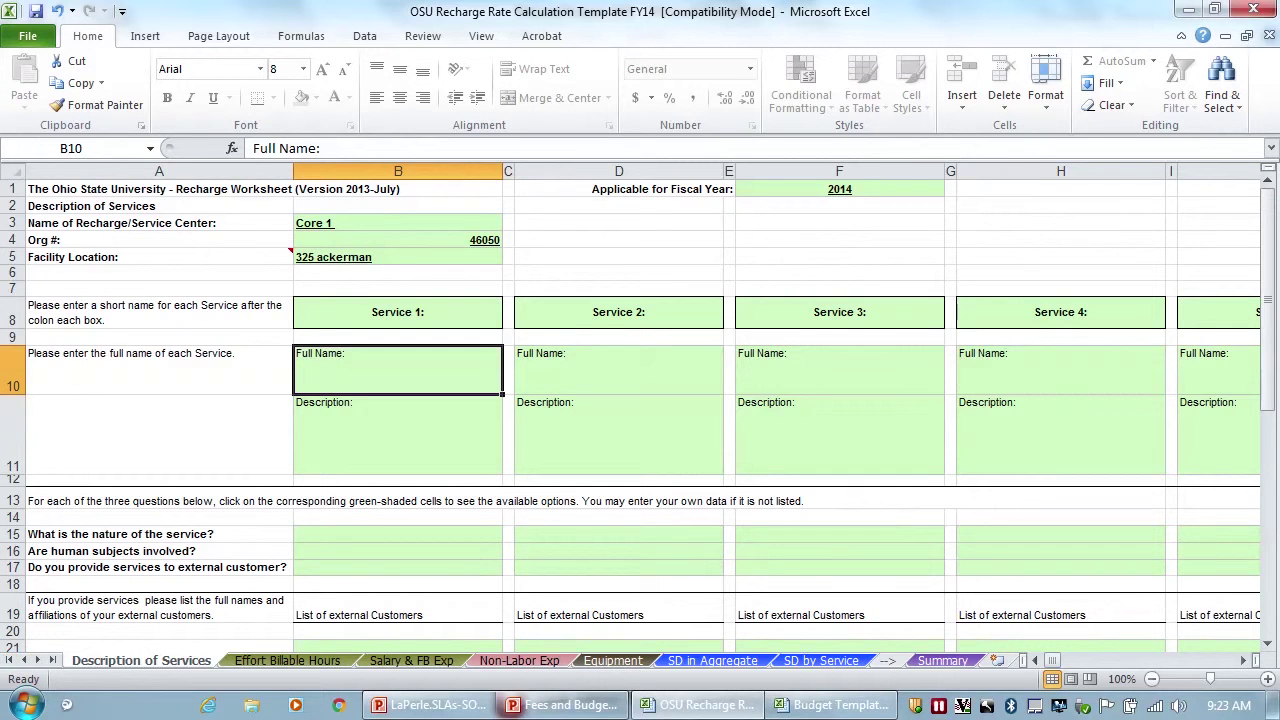
scroll(640, 410, down, 3)
scroll(640, 410, up, 3)
text(Test)
key(BackSpace)
text(A)
key(BackSpace)
key(BackSpace)
text(t A)
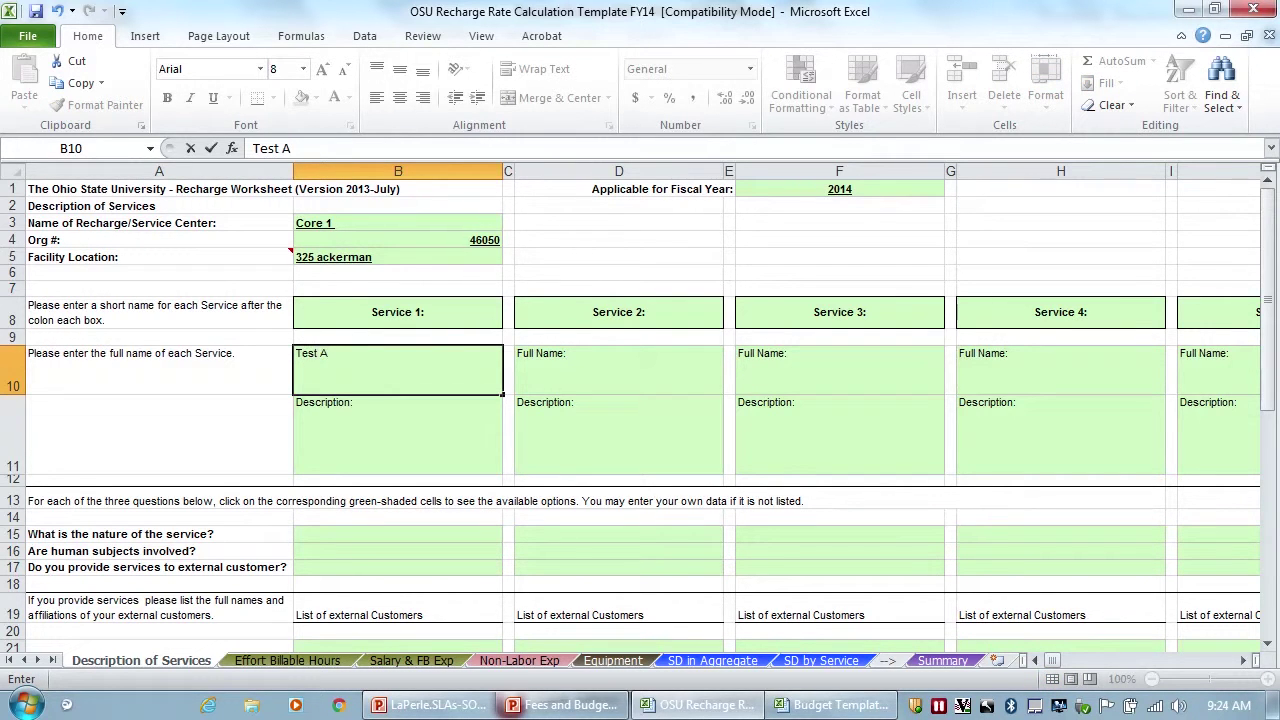
Name Service 2 "Test B" and Service 3 "Test C" in their full name cells.
key(Tab)
text(Test)
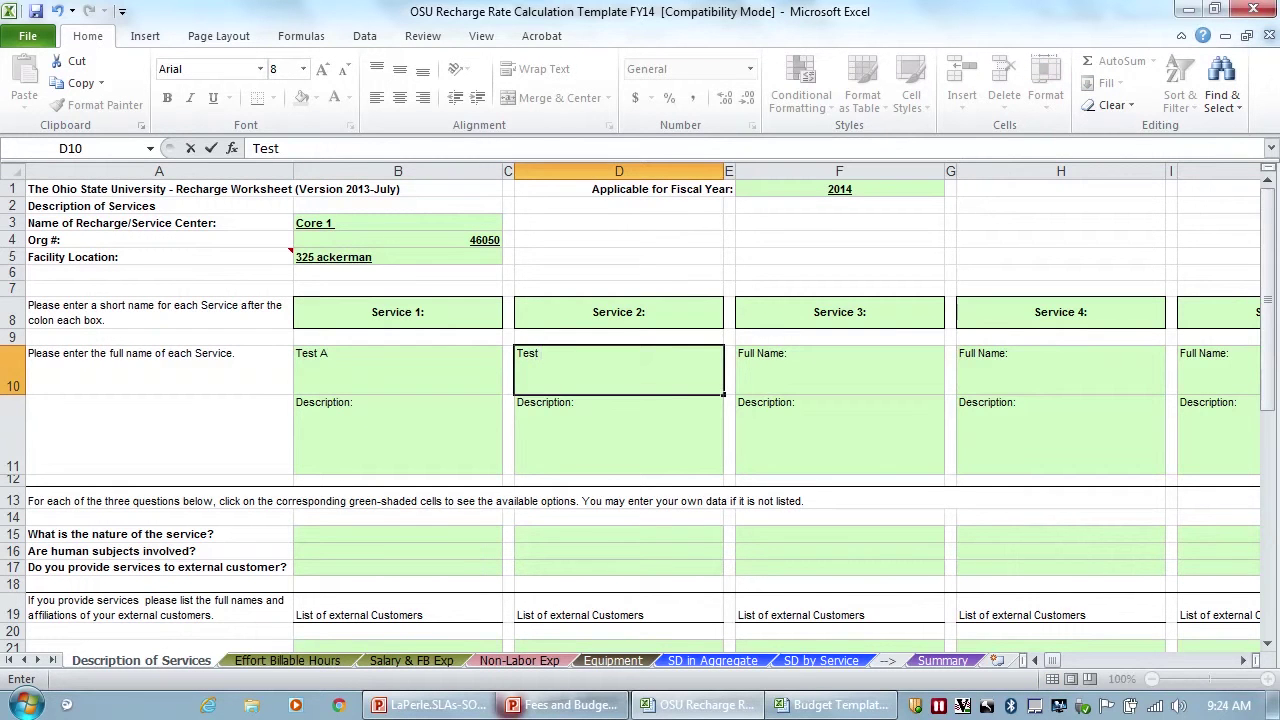
text( B)
key(Tab)
key(Tab)
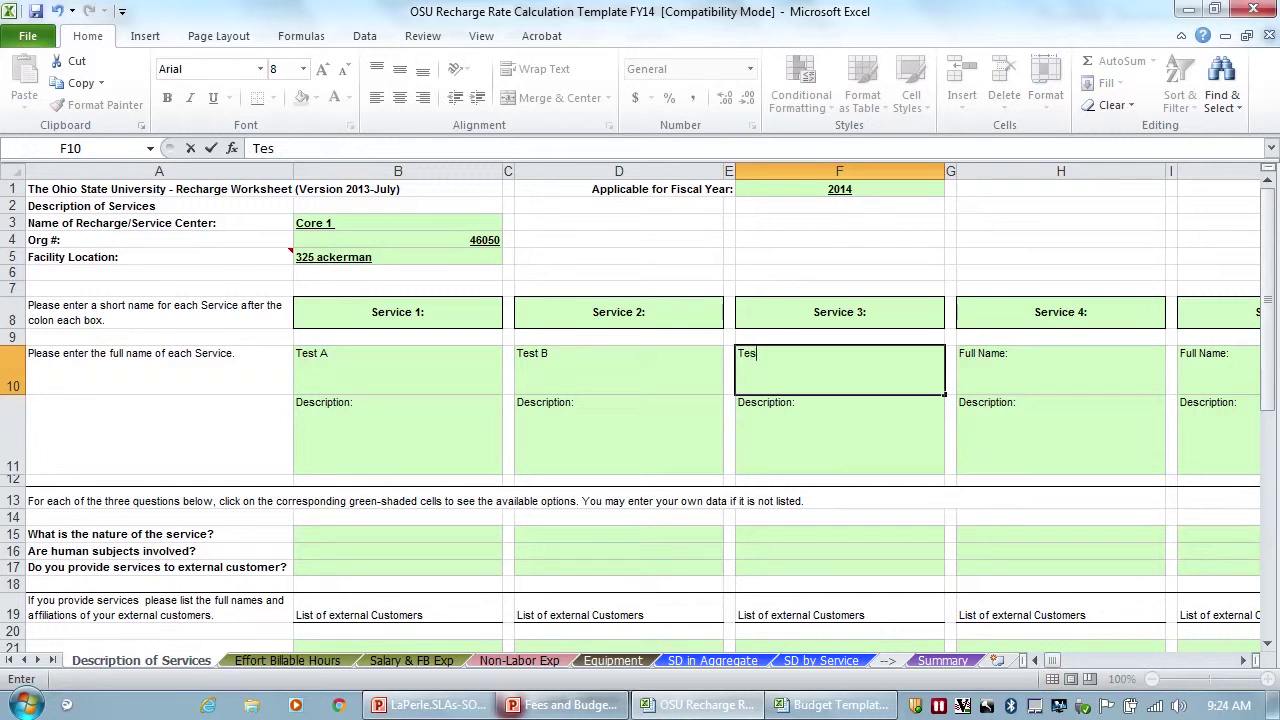
text(t C)
key(Return)
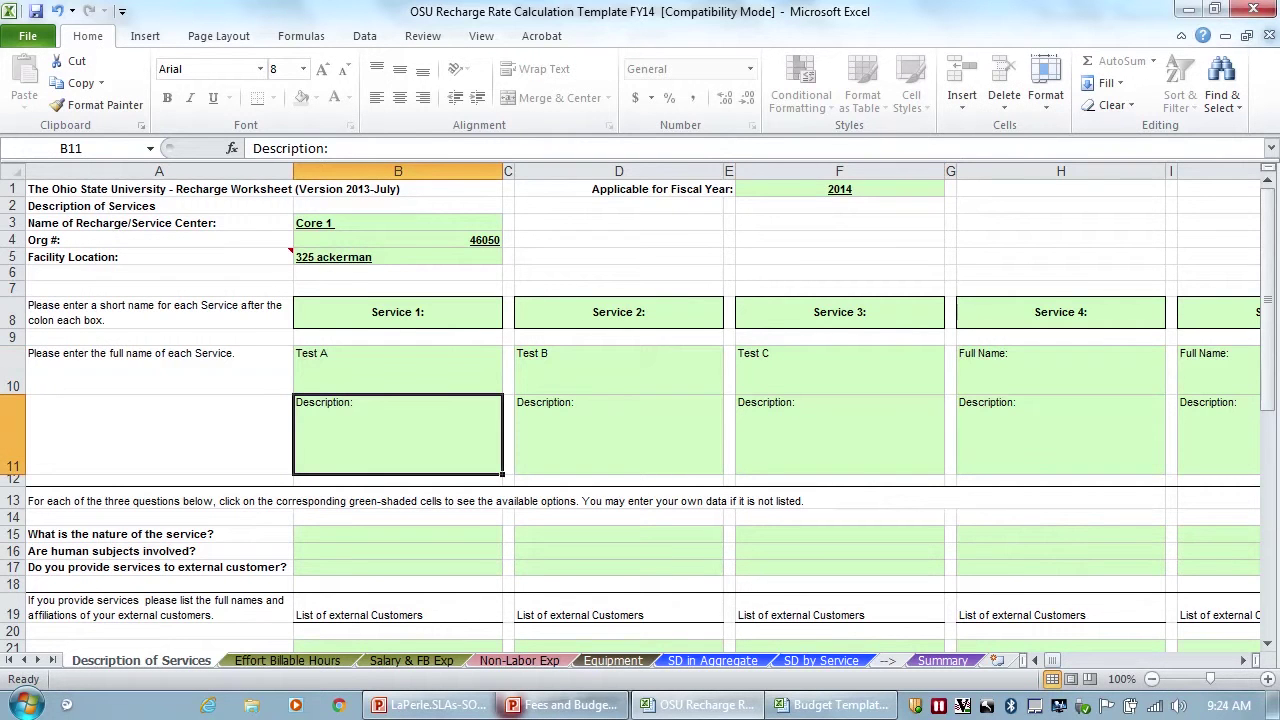
Examine the answer options offered for the nature of the service and for human subject involvement.
scroll(638, 409, down, 1)
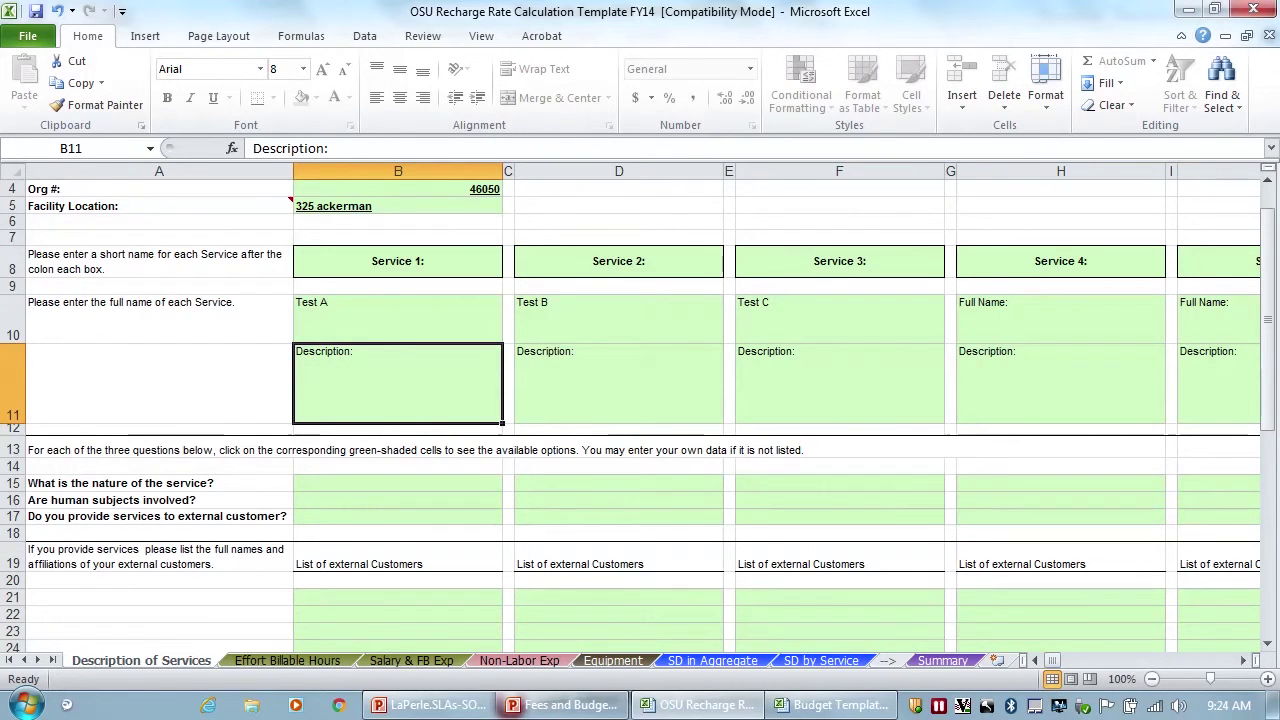
scroll(638, 415, down, 2)
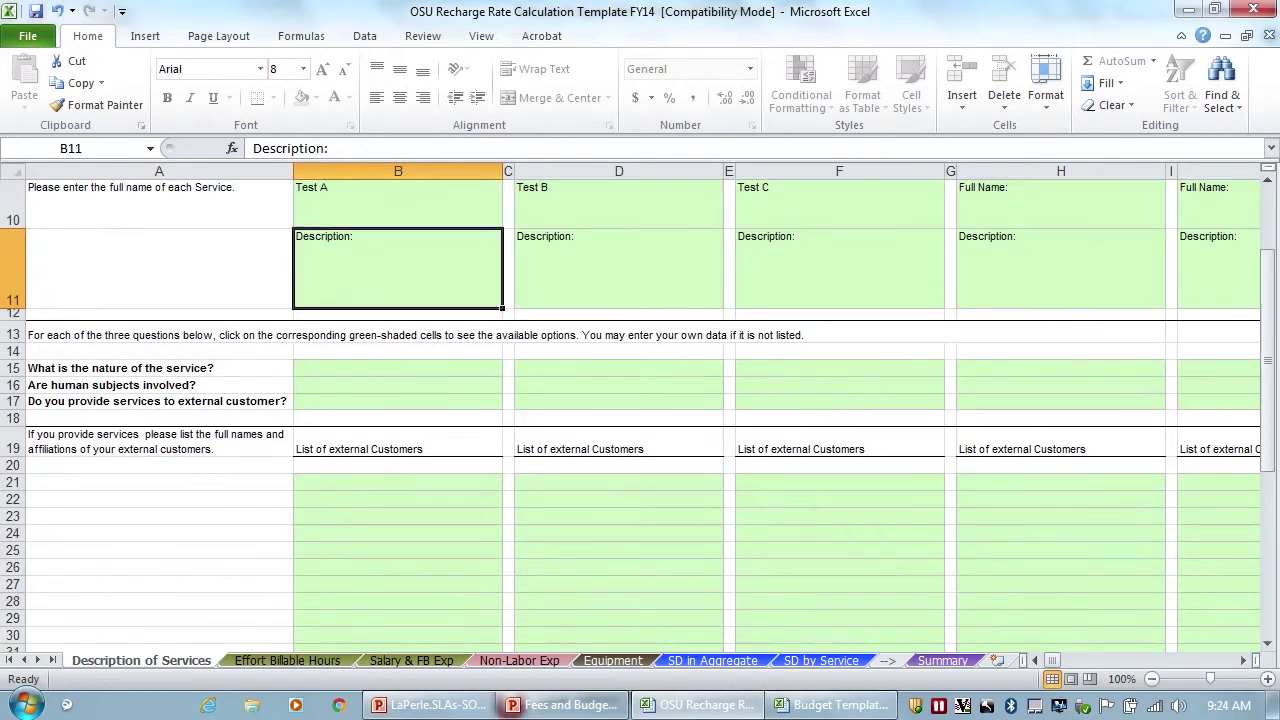
click(397, 368)
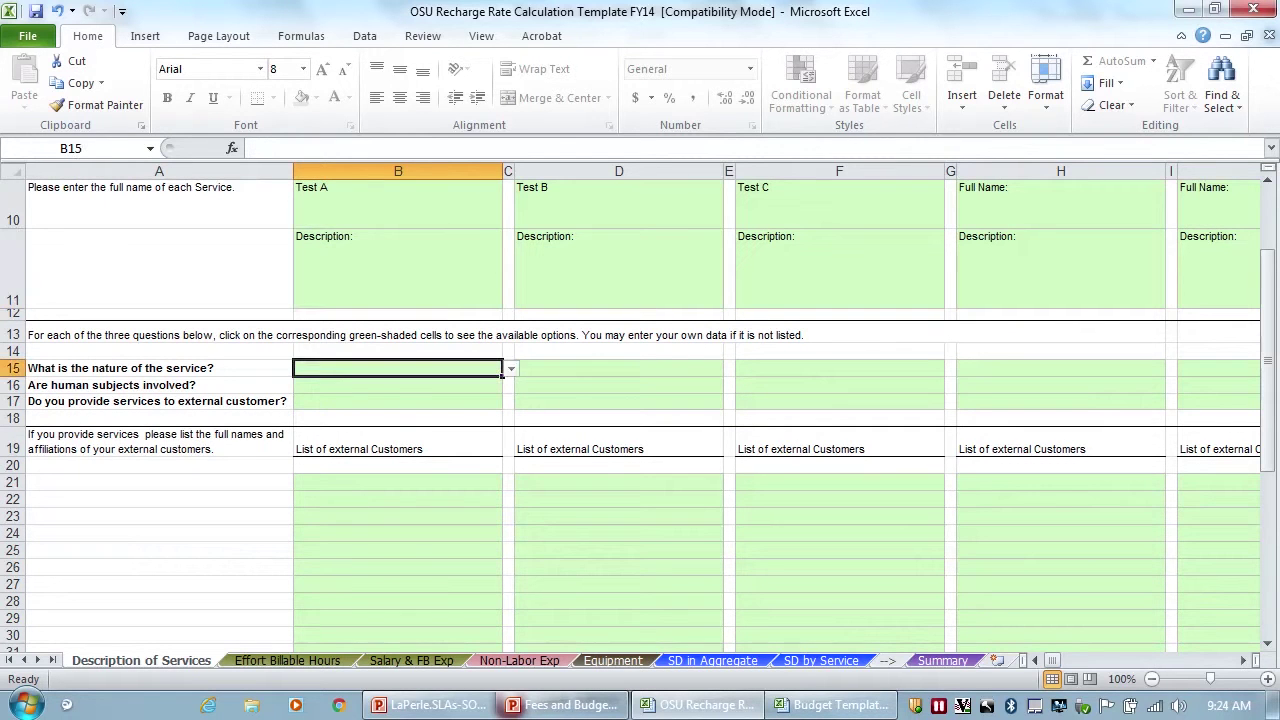
key(alt+Down)
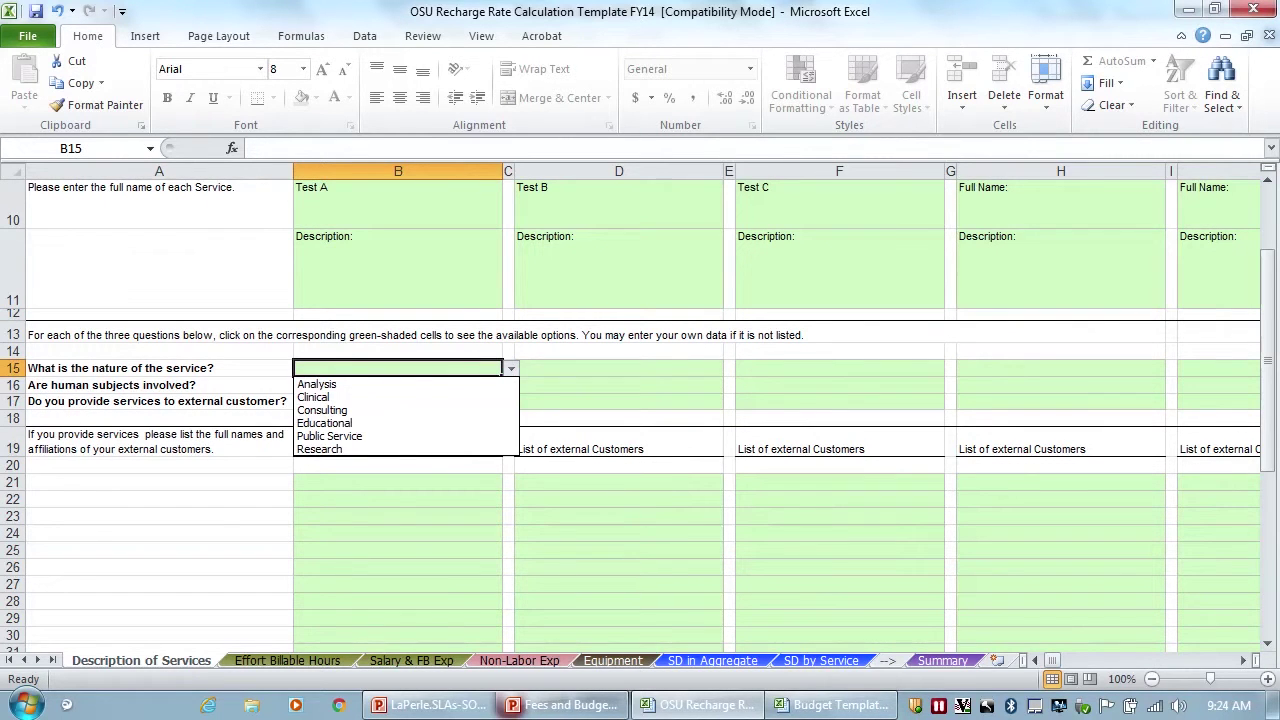
key(Escape)
click(618, 385)
key(alt+Down)
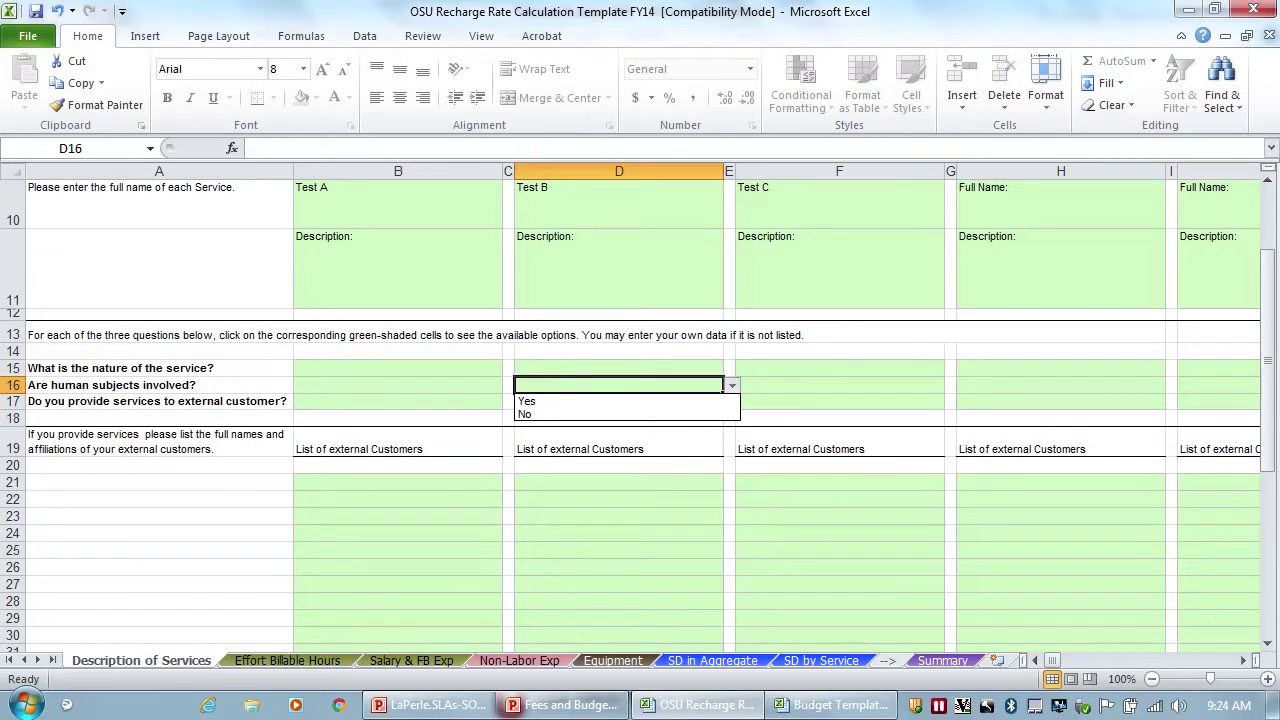
key(Escape)
Set the nature of the service to Research for Service 1.
click(397, 368)
key(alt+Down)
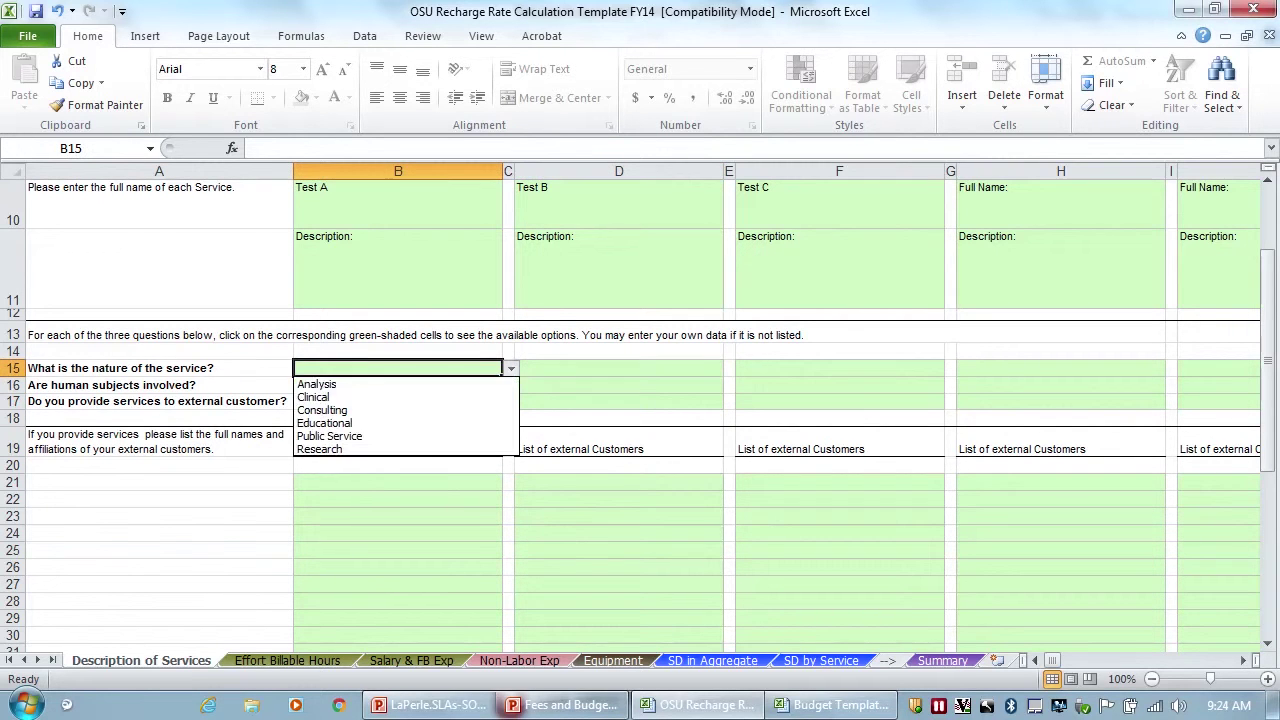
key(Down)
key(Down)
key(Down)
key(Down)
key(Down)
key(Down)
key(Return)
Set the nature of the service to Research for Service 2.
click(618, 368)
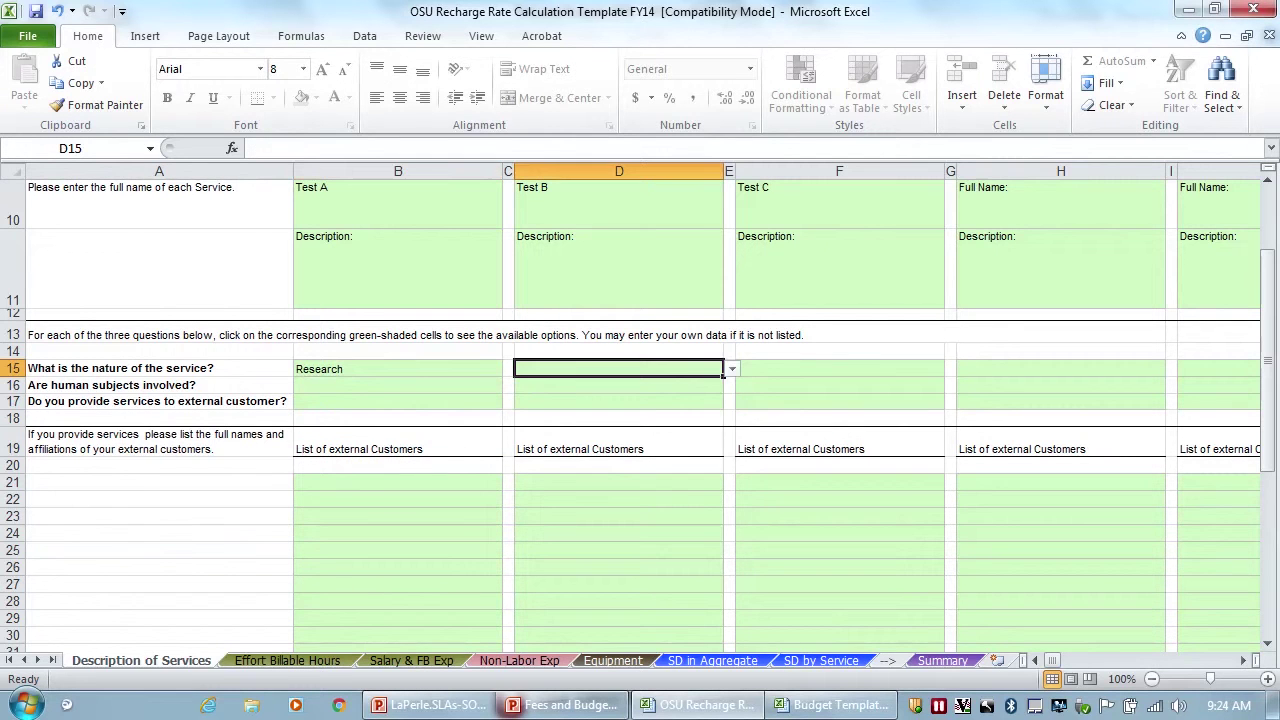
key(alt+Down)
key(Down)
key(Down)
key(Down)
key(Down)
key(Down)
key(Down)
key(Return)
Set the nature of the service to Research for Service 3.
click(839, 368)
key(alt+Down)
key(Down)
key(Down)
key(Down)
key(Down)
key(Down)
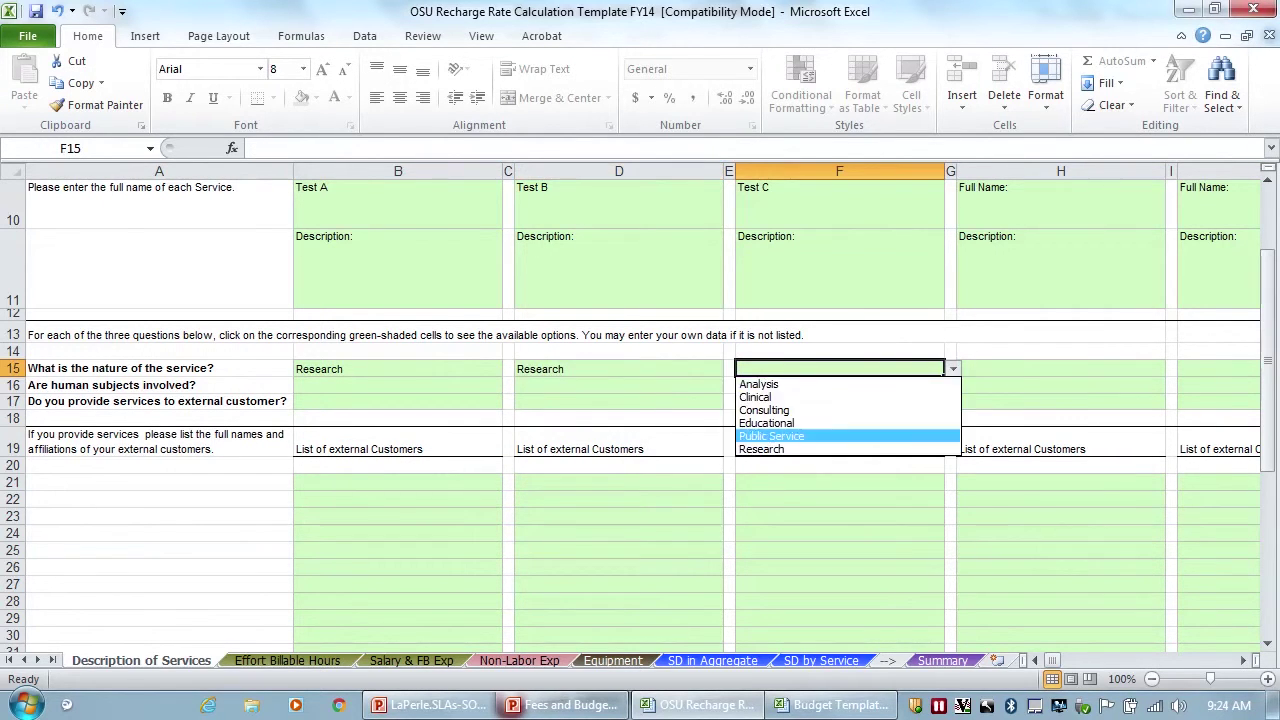
key(Return)
click(398, 385)
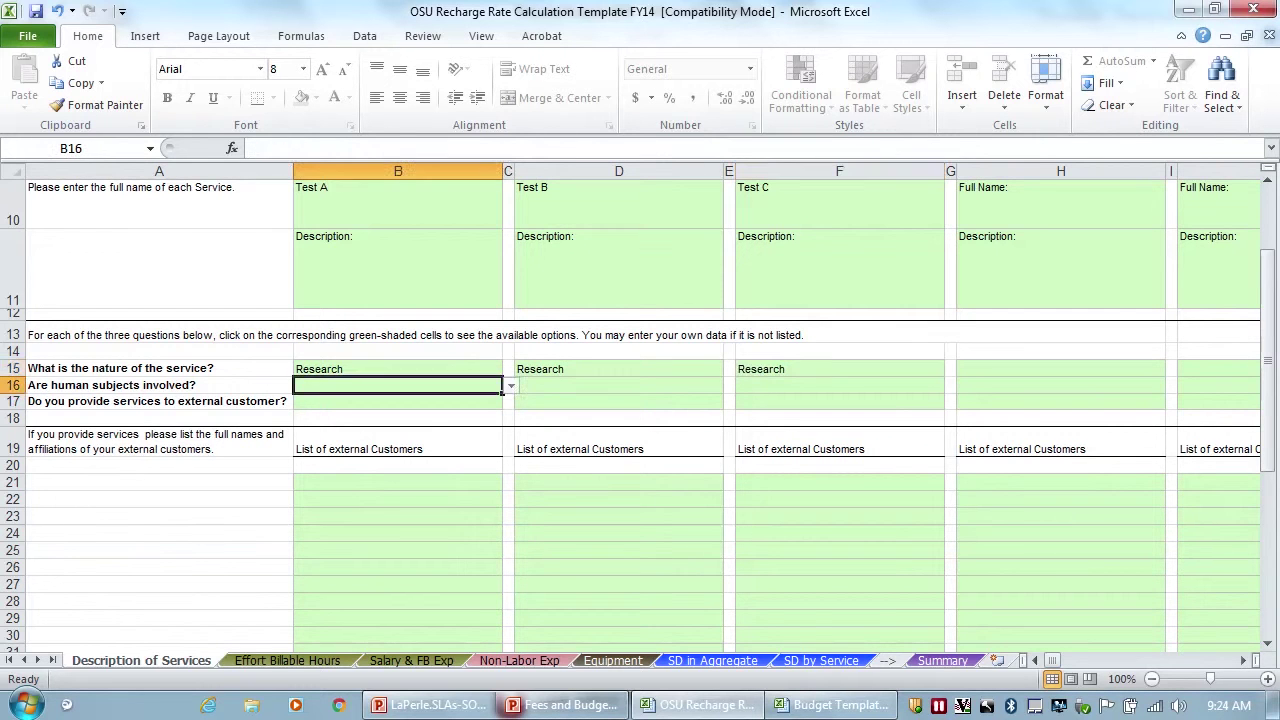
text(no)
key(Tab)
text(no)
key(Tab)
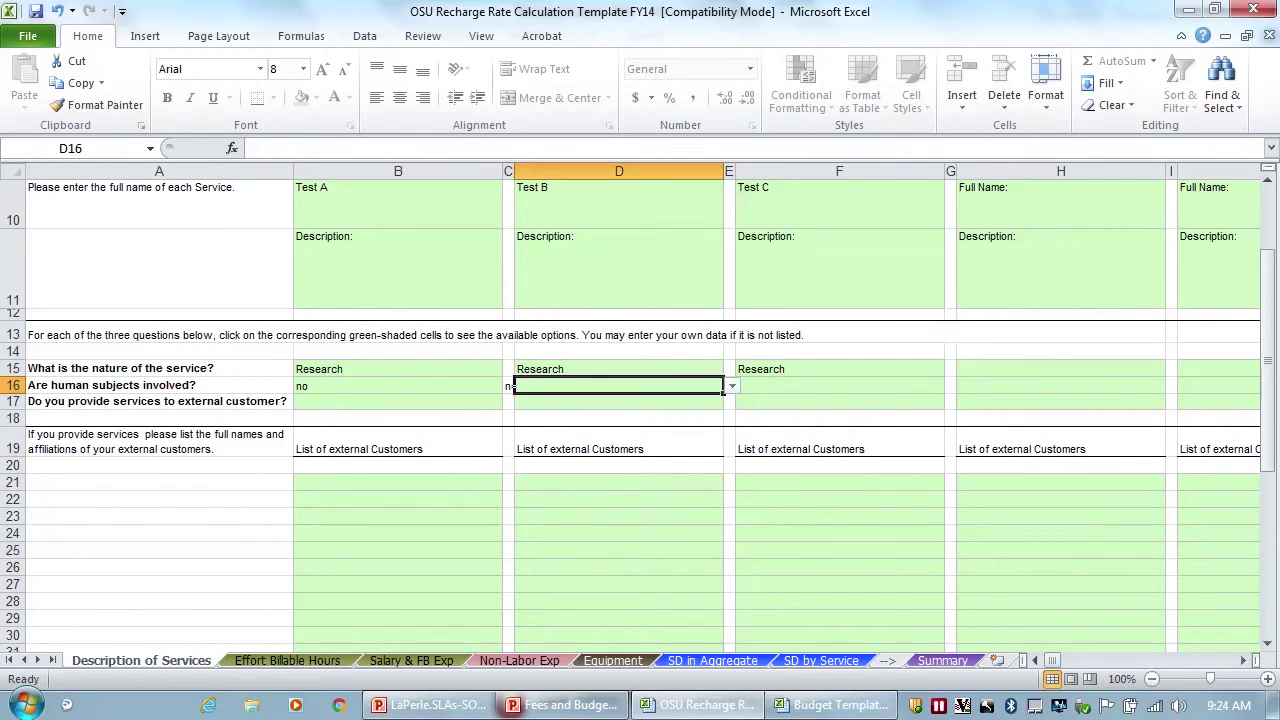
key(BackSpace)
key(Left)
key(Delete)
key(Tab)
Answer the human subjects question with No for Service 1 and Service 2.
click(397, 385)
click(510, 386)
click(397, 413)
key(Tab)
key(Tab)
key(alt+Down)
key(Down)
key(Down)
key(Return)
Answer the human subjects question with No for Service 3.
click(839, 385)
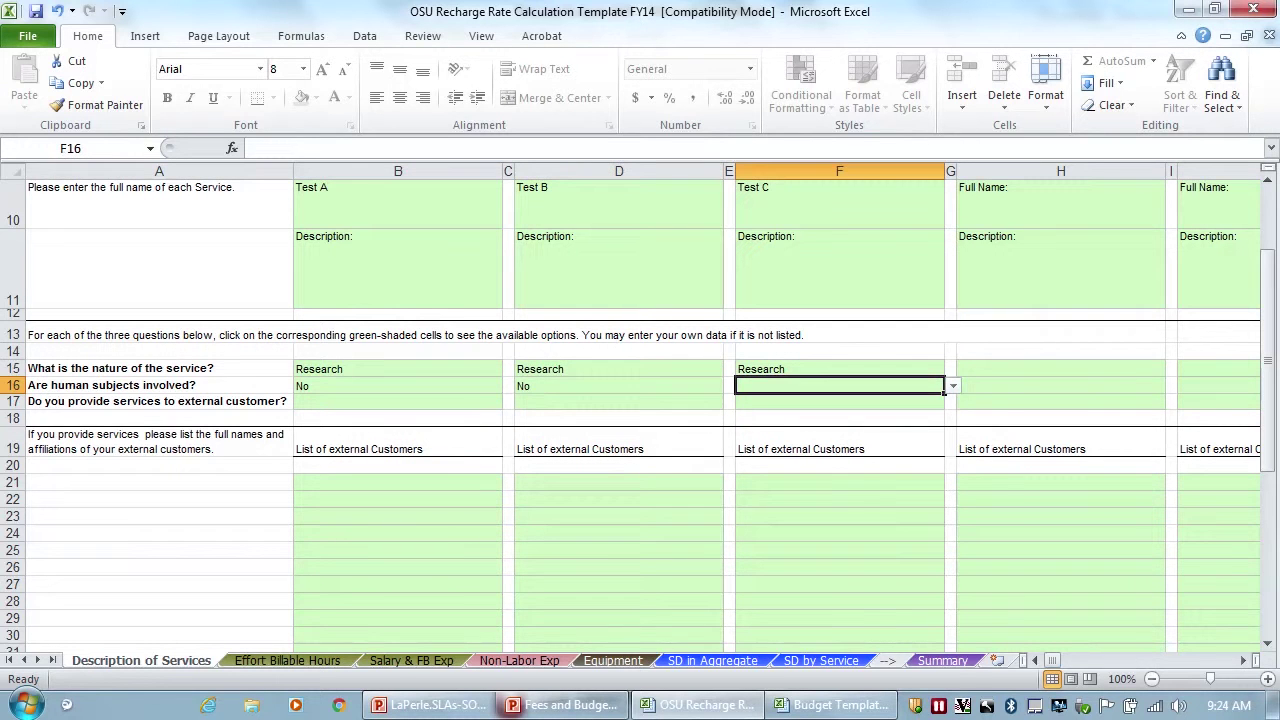
key(alt+Down)
key(Down)
key(Down)
key(Return)
key(Return)
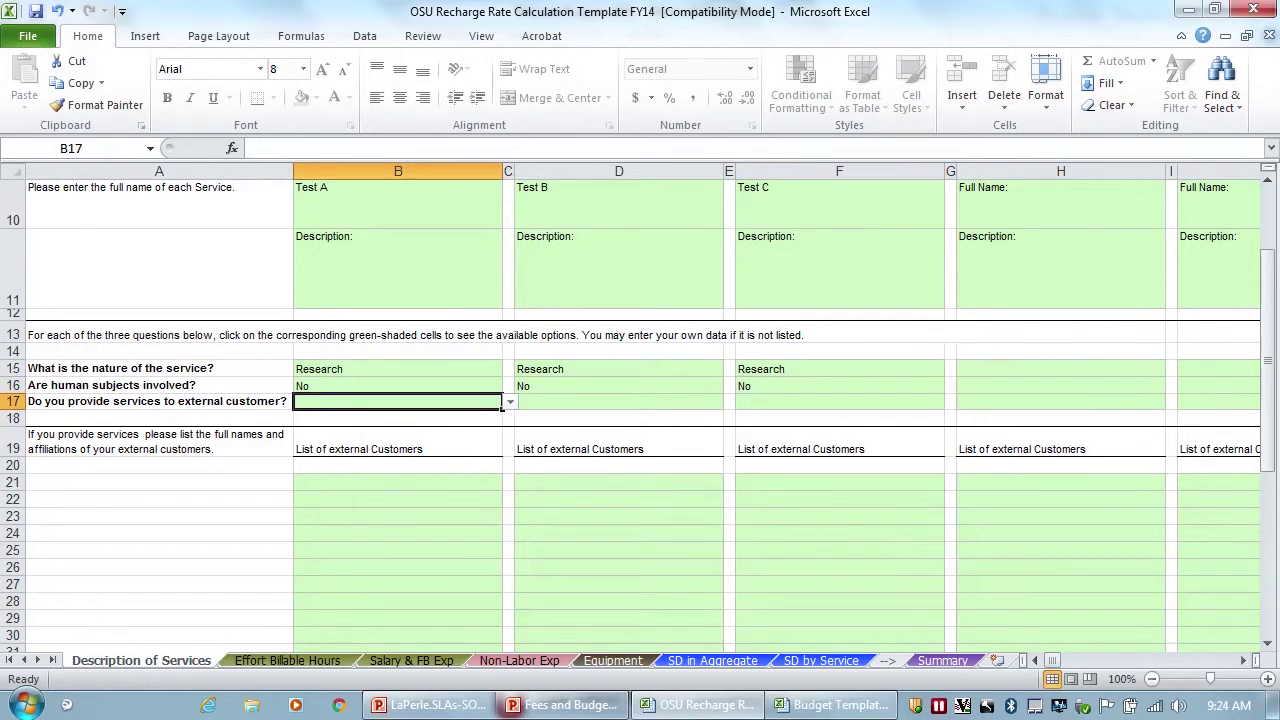
Answer the external customer question with Yes for Services 1, 2 and 3.
text(Yes)
key(Tab)
key(Tab)
text(Yes)
key(Tab)
key(Tab)
text(Yes)
key(Tab)
Set the applicable fiscal year of the recharge worksheet to 2017.
scroll(640, 420, down, 2)
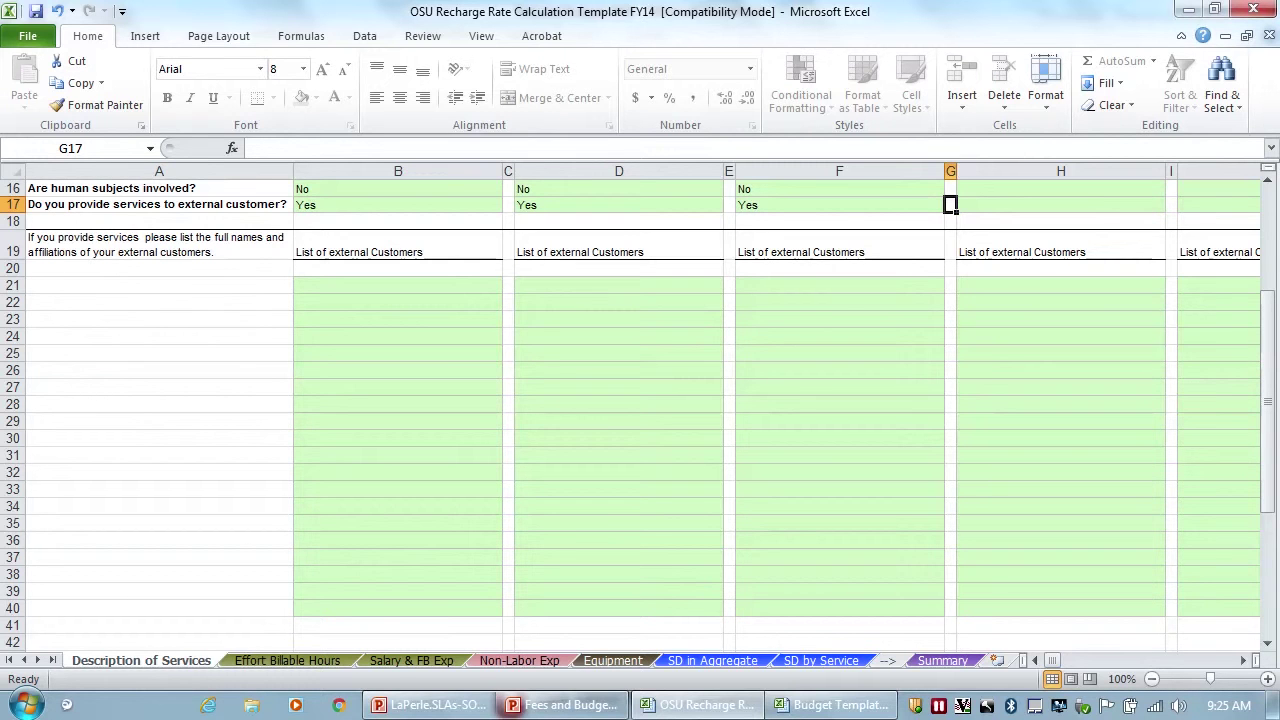
scroll(540, 360, up, 5)
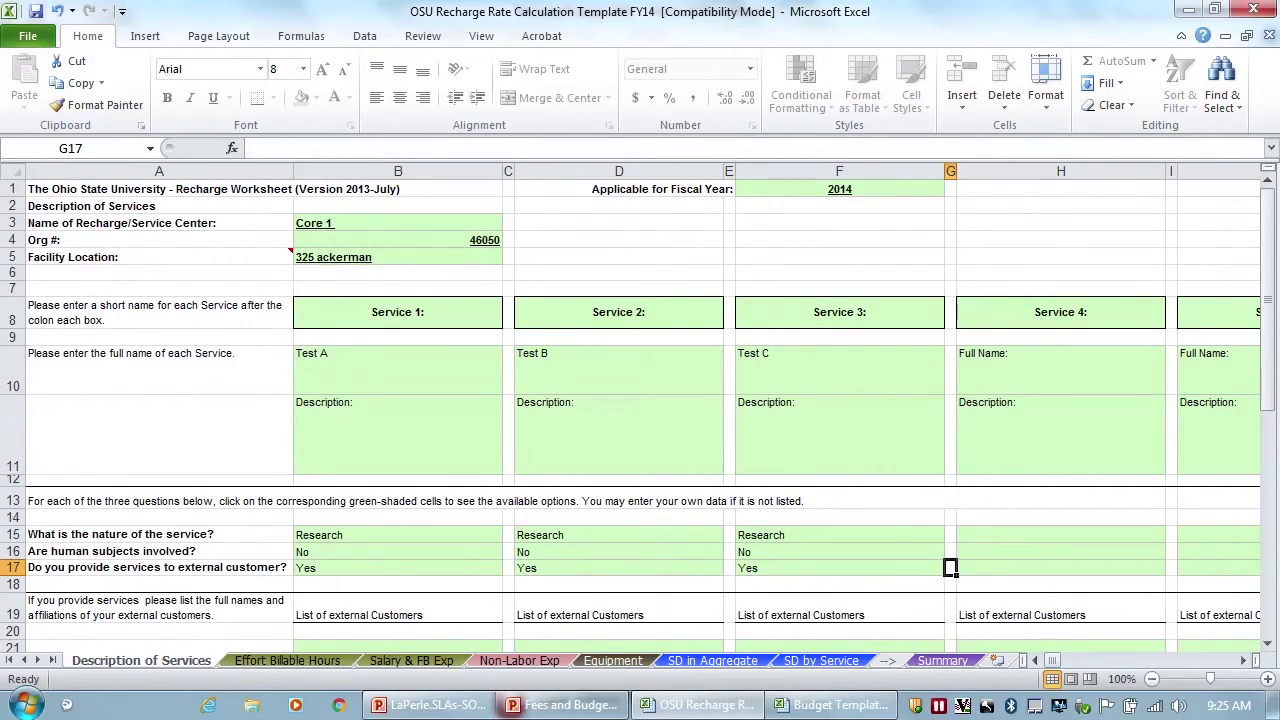
click(839, 189)
text(2017)
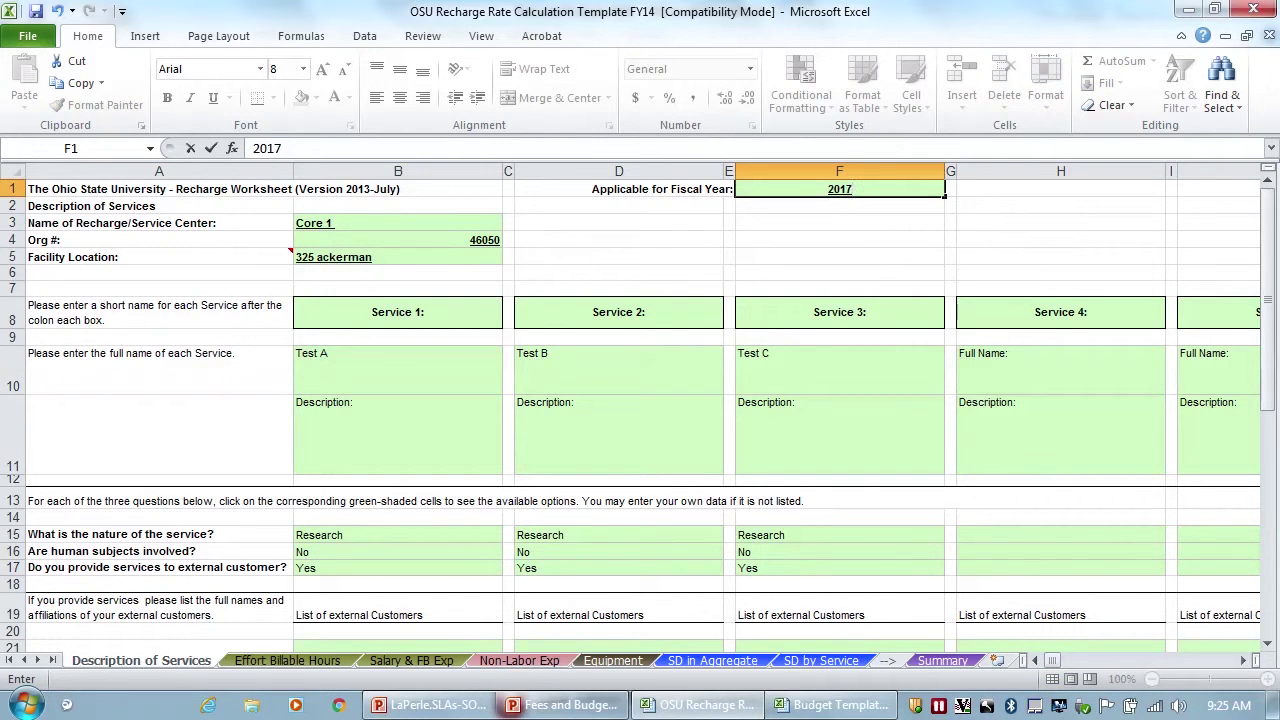
key(Return)
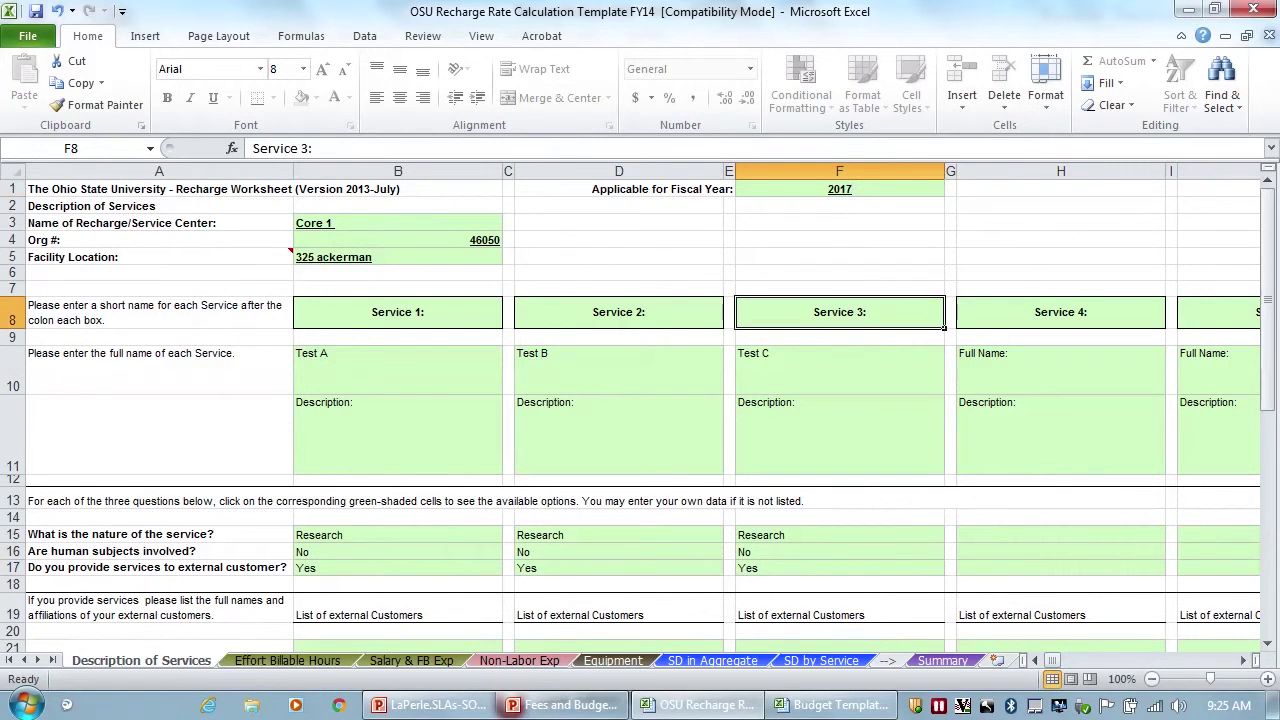
scroll(640, 400, down, 14)
scroll(640, 400, up, 11)
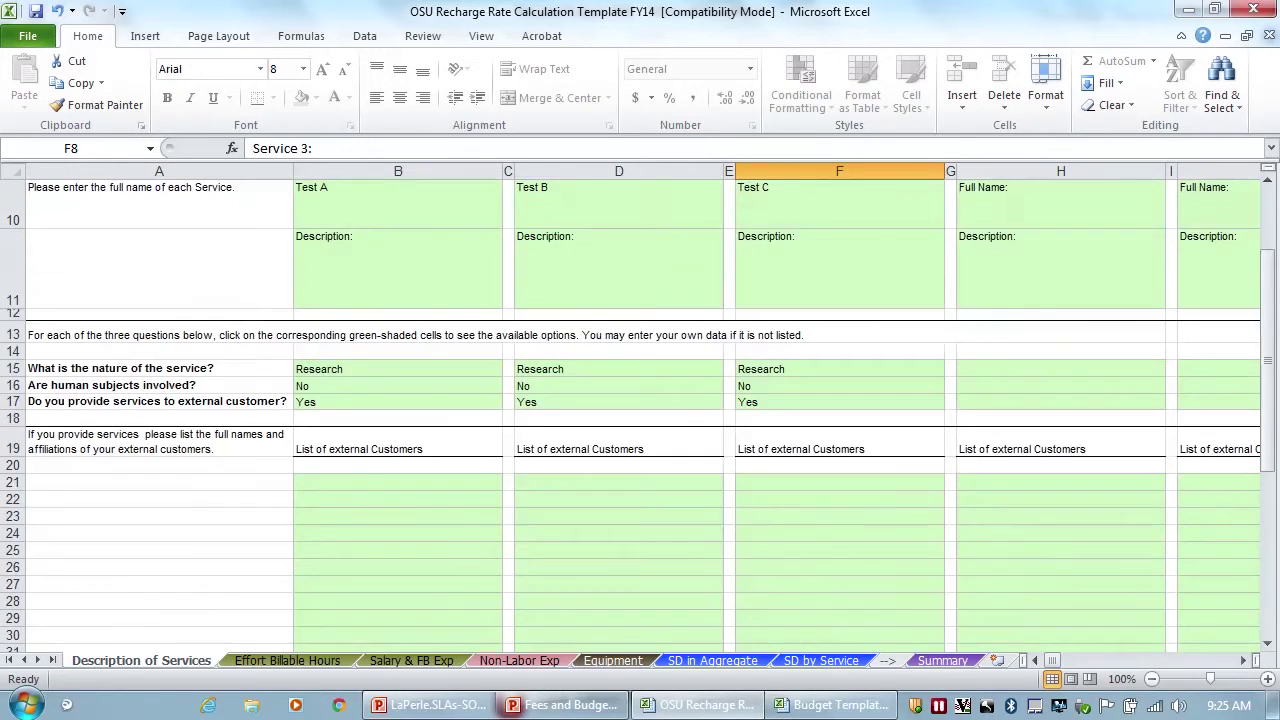
Switch from the Description of Services sheet to the Effort Billable Hours sheet.
scroll(640, 400, up, 3)
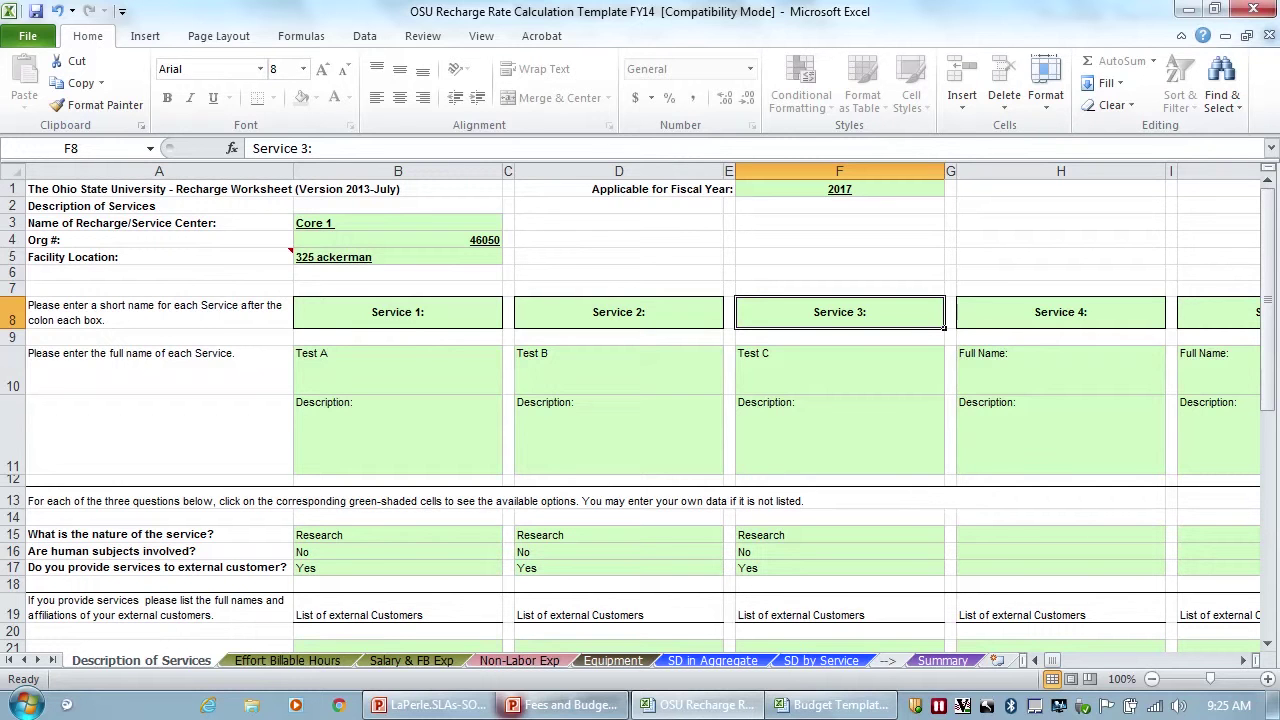
click(287, 660)
scroll(640, 415, up, 5)
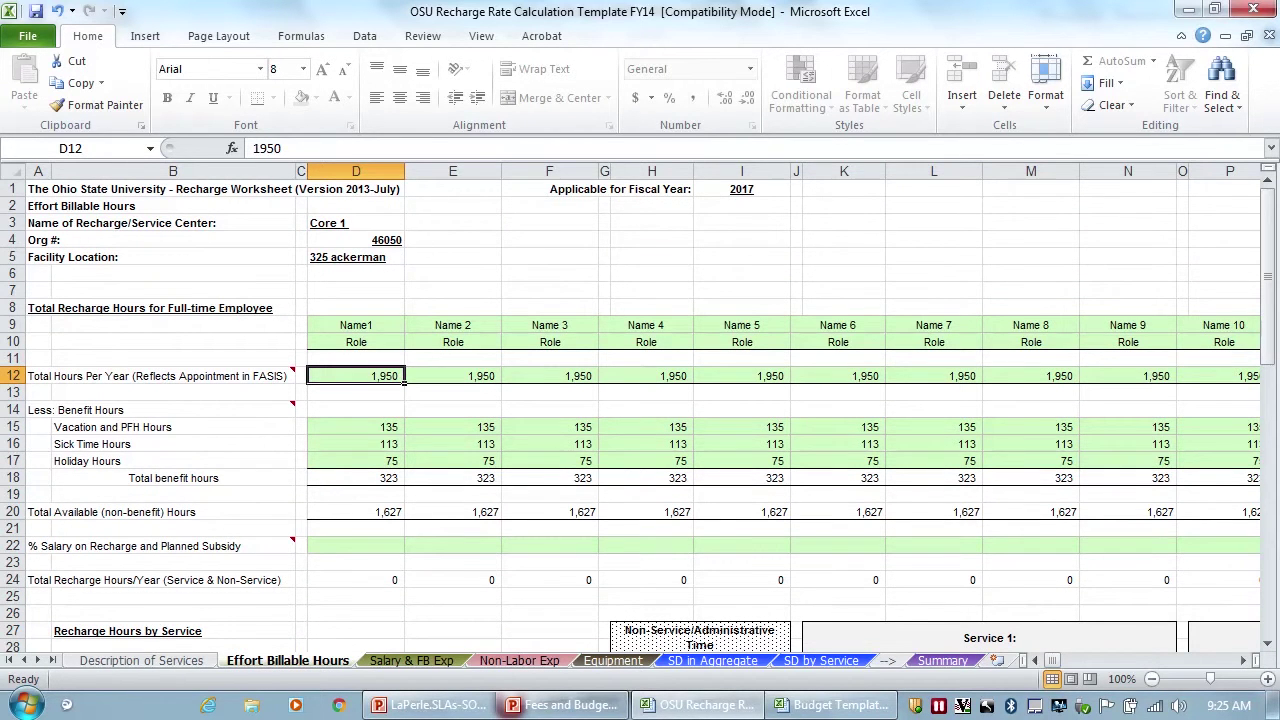
key(ctrl+Page_Up)
key(ctrl+Page_Down)
key(ctrl+Page_Up)
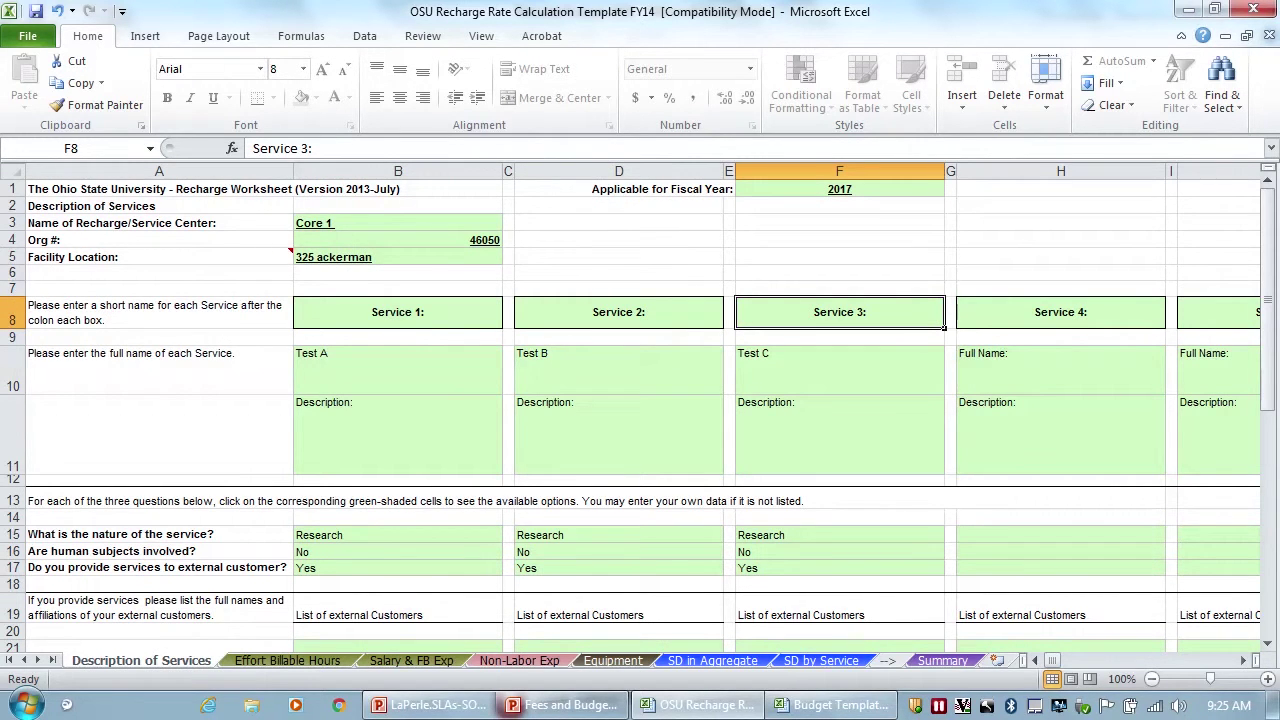
key(ctrl+Page_Down)
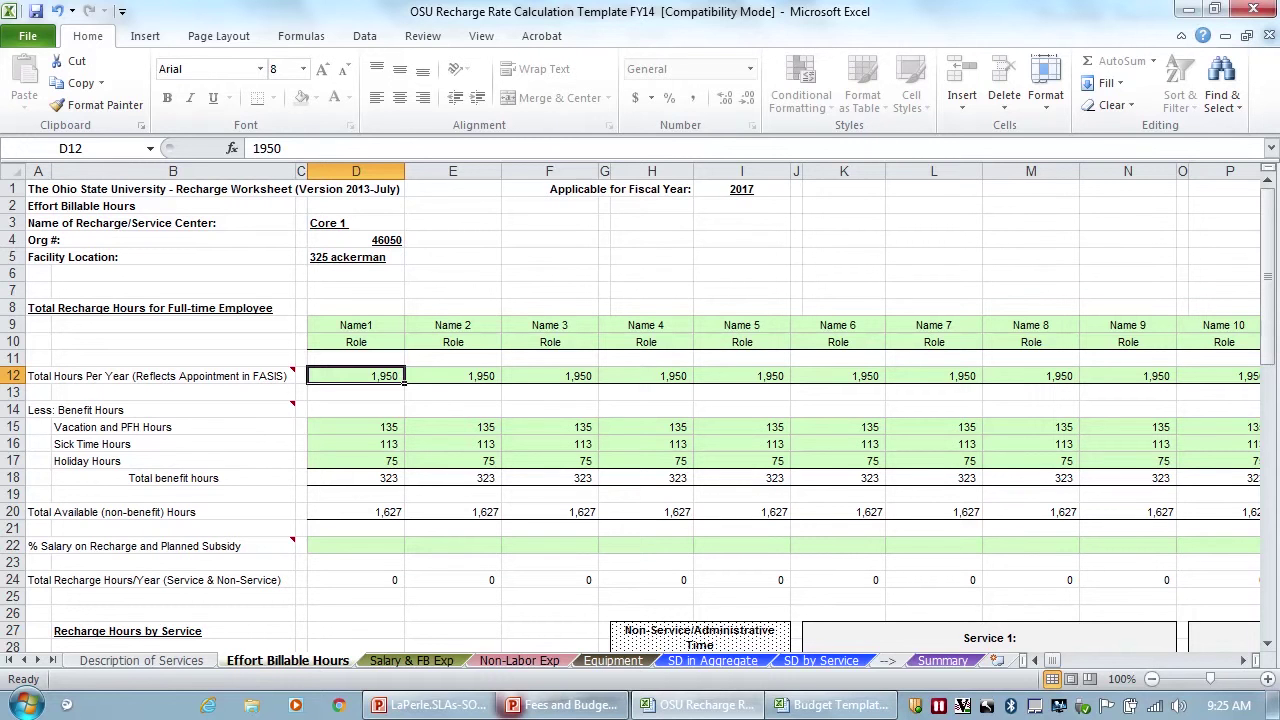
Enter Director as the first employee's name in the Total Recharge Hours for Full-time Employee section.
click(355, 342)
click(355, 325)
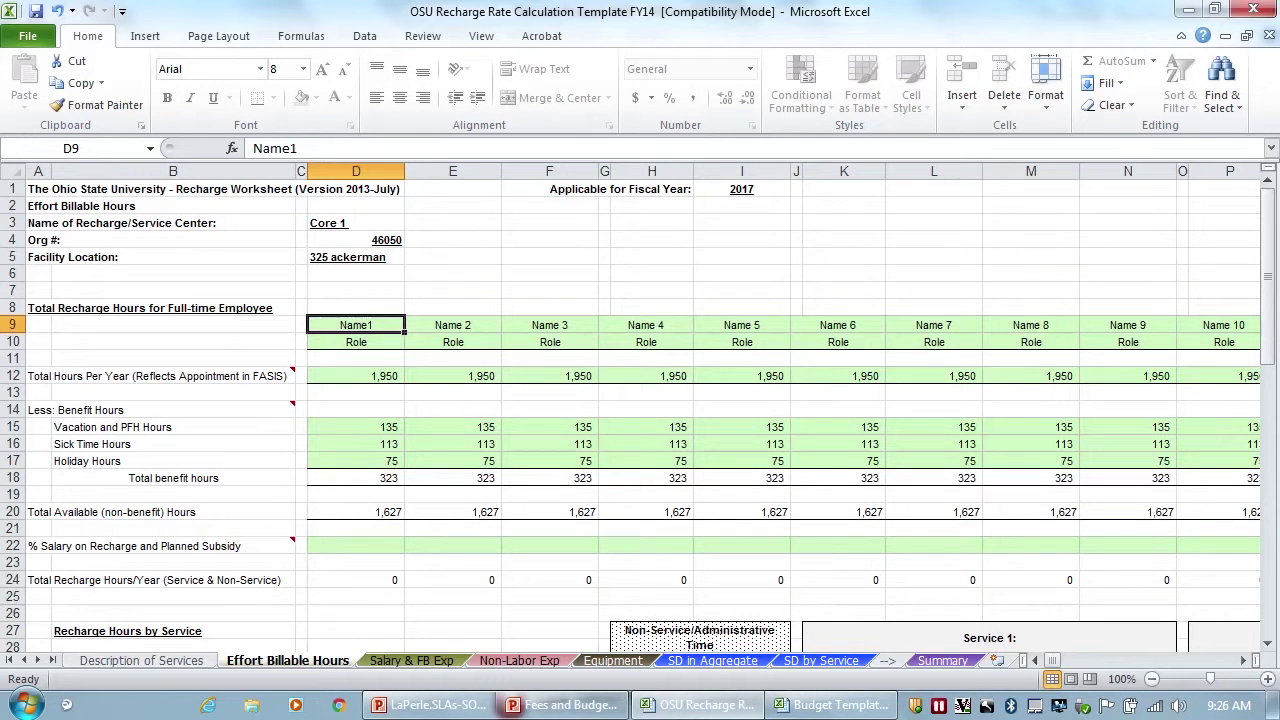
text(Dire)
key(BackSpace)
key(BackSpace)
key(BackSpace)
key(BackSpace)
text(Director)
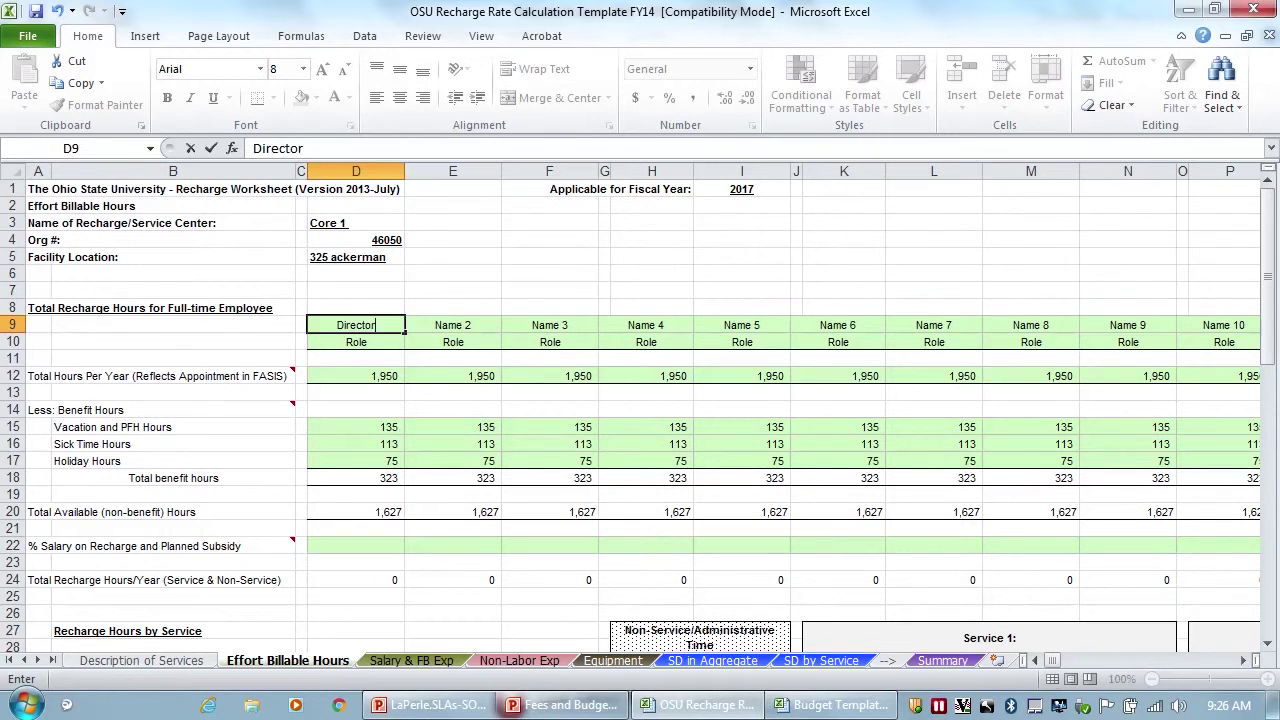
key(Tab)
Name the second employee Tech1 and the third employee Tech 2.
text(Te)
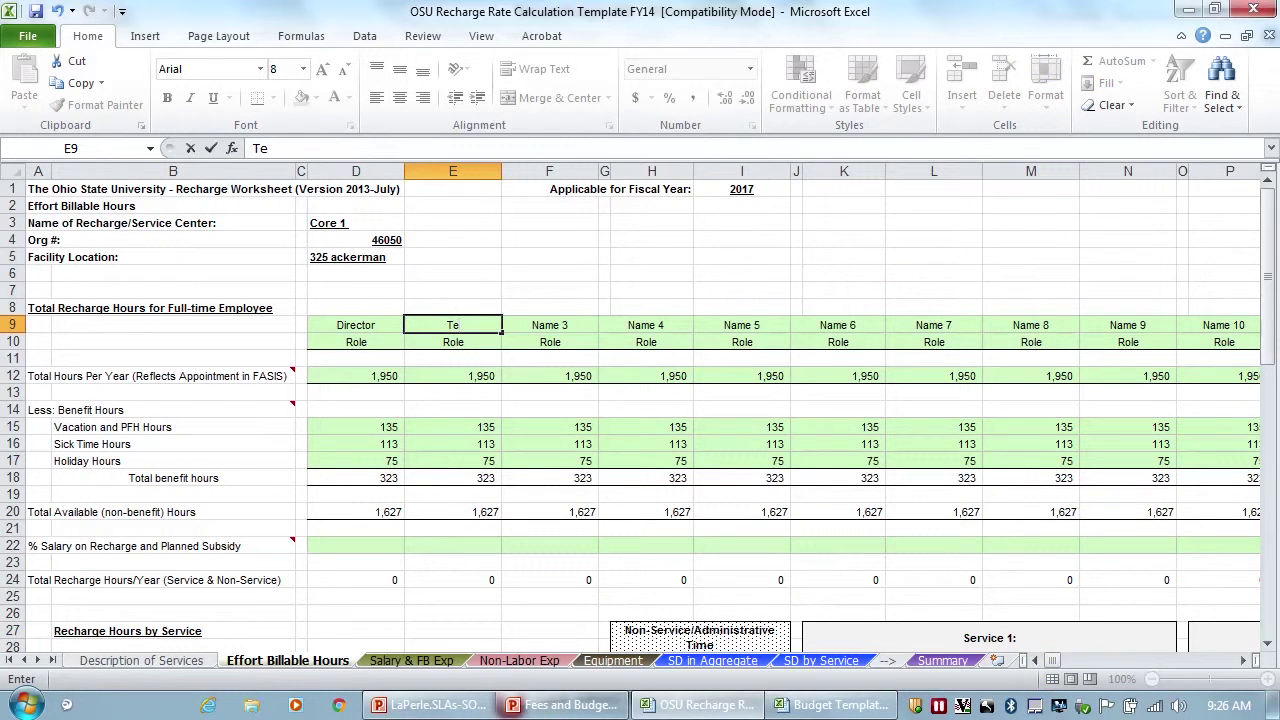
text(ch1)
key(Tab)
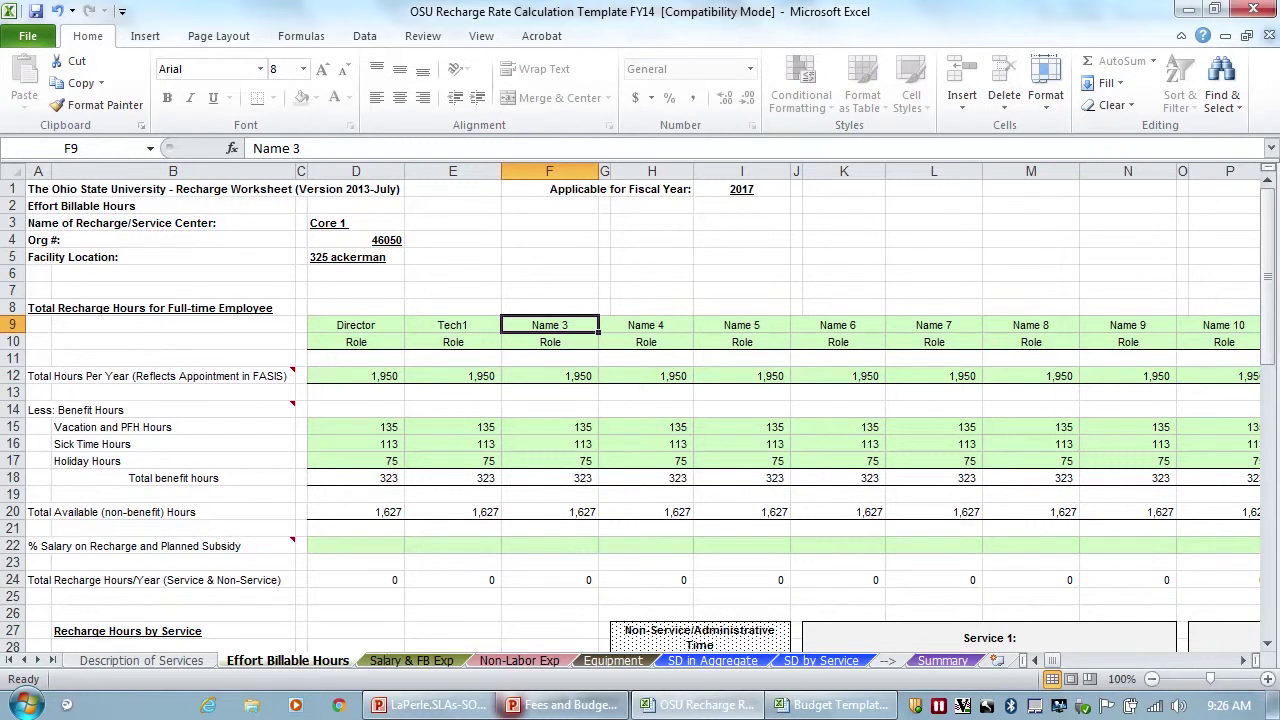
text(Tech 2)
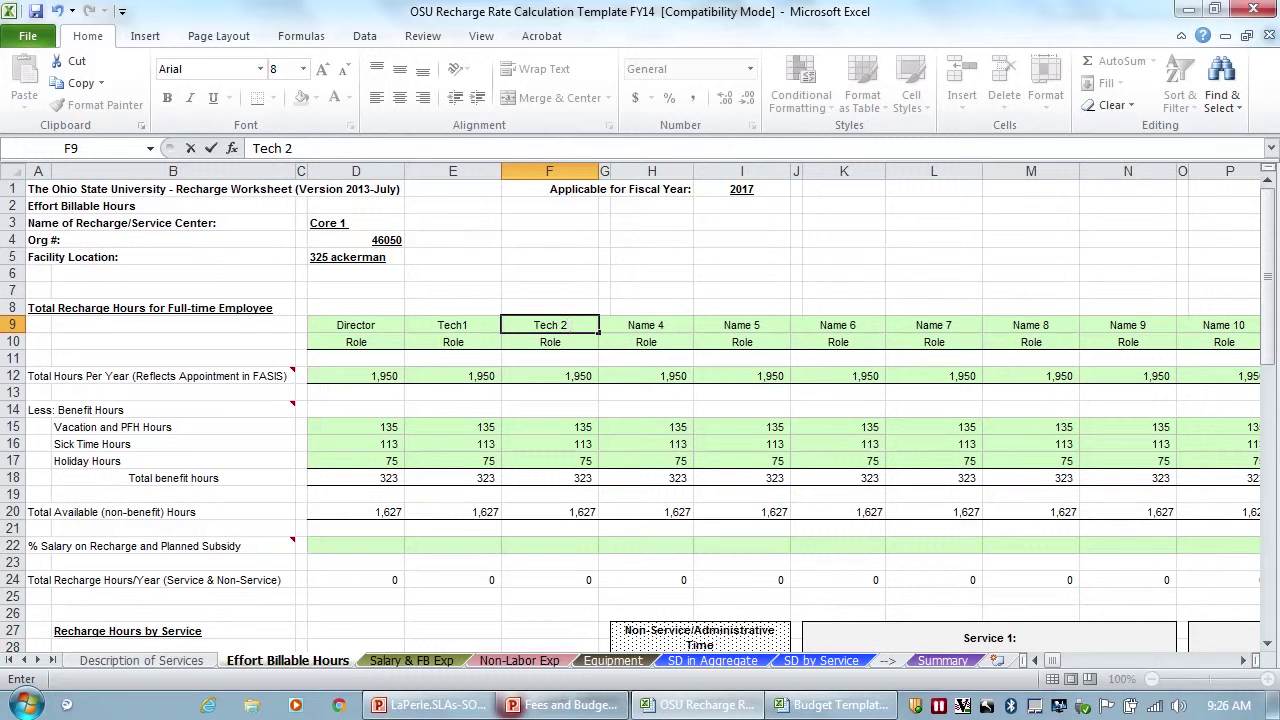
key(Return)
Review the Director's total hours per year and the vacation, sick time and holiday benefit hours.
scroll(640, 415, down, 1)
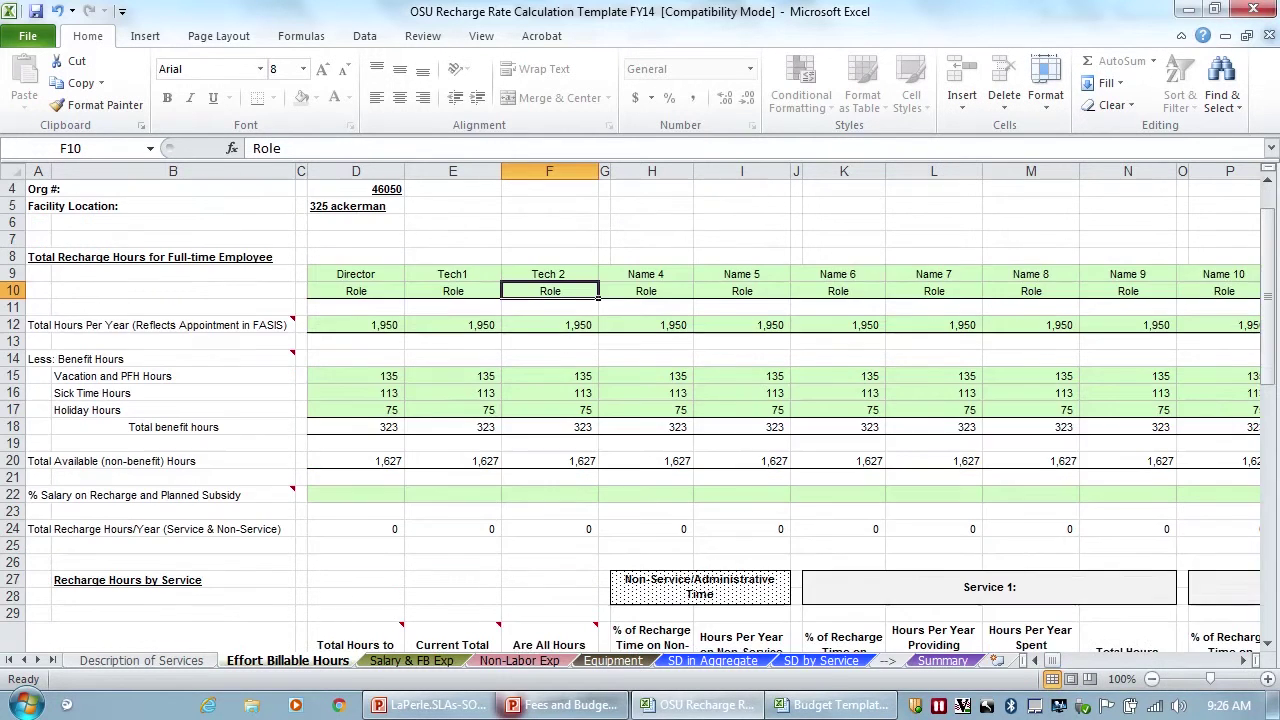
click(355, 325)
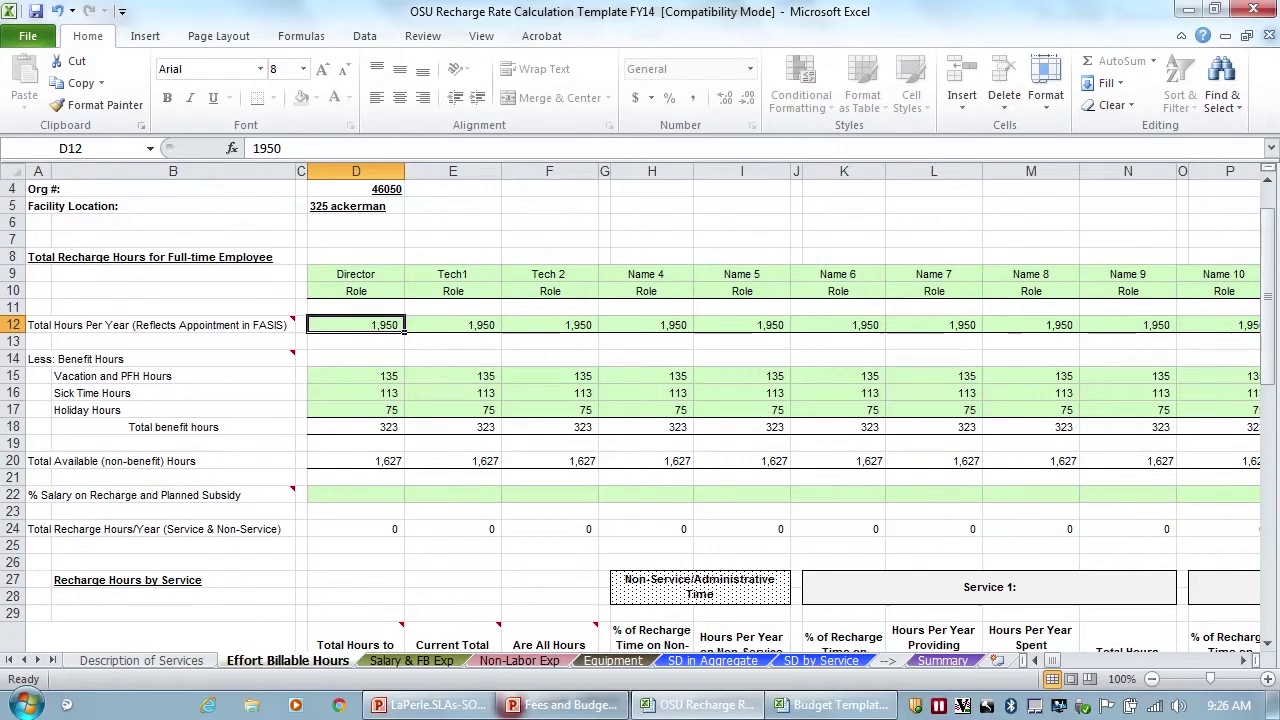
mouse_move(285, 322)
click(355, 393)
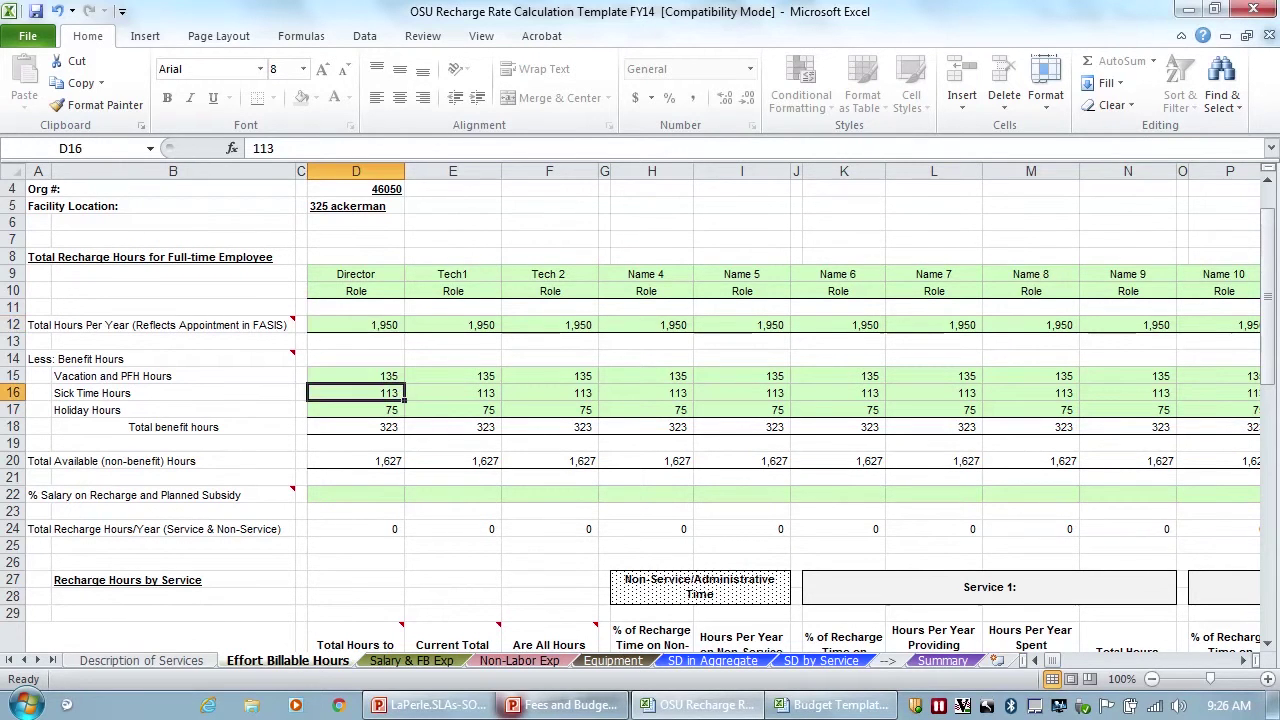
click(355, 410)
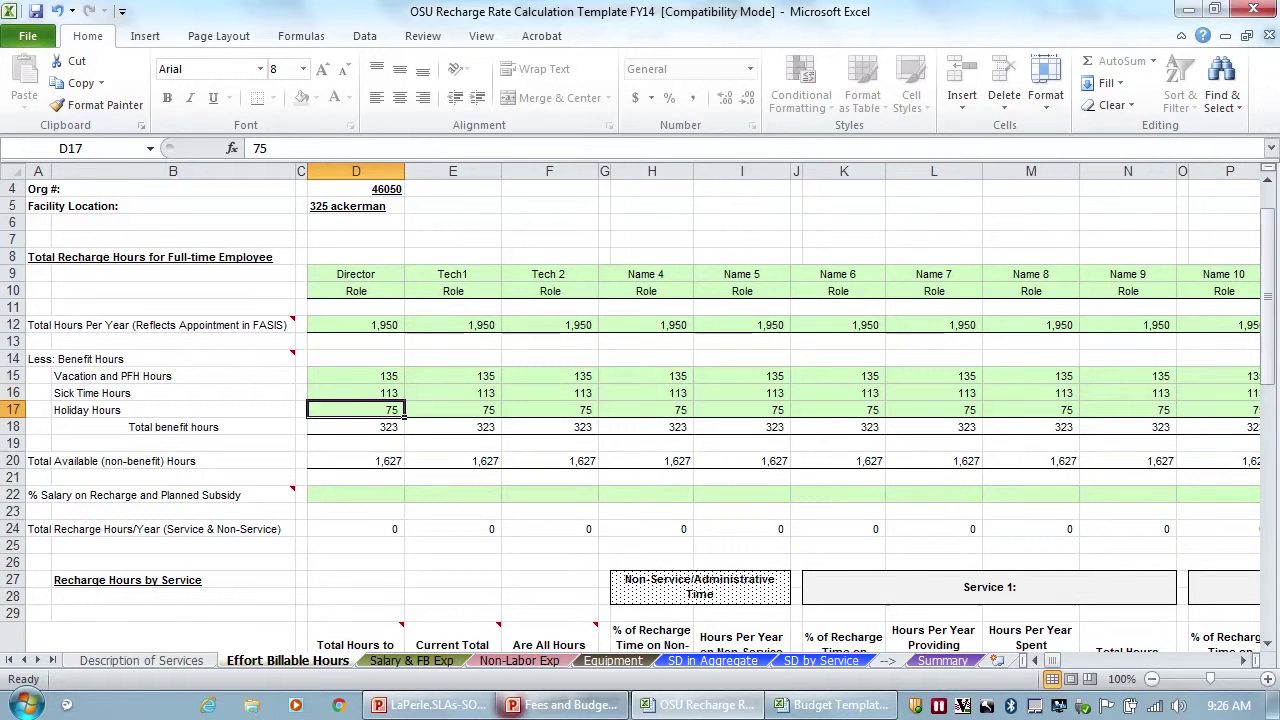
click(355, 376)
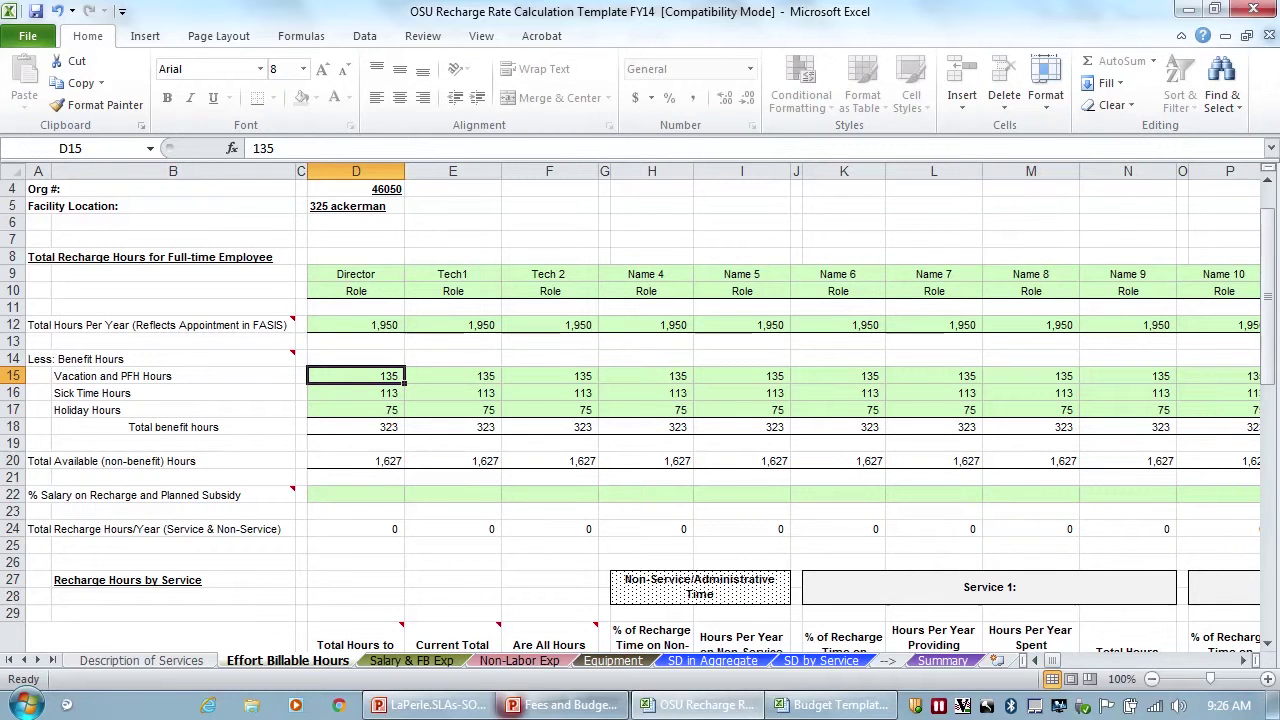
click(355, 393)
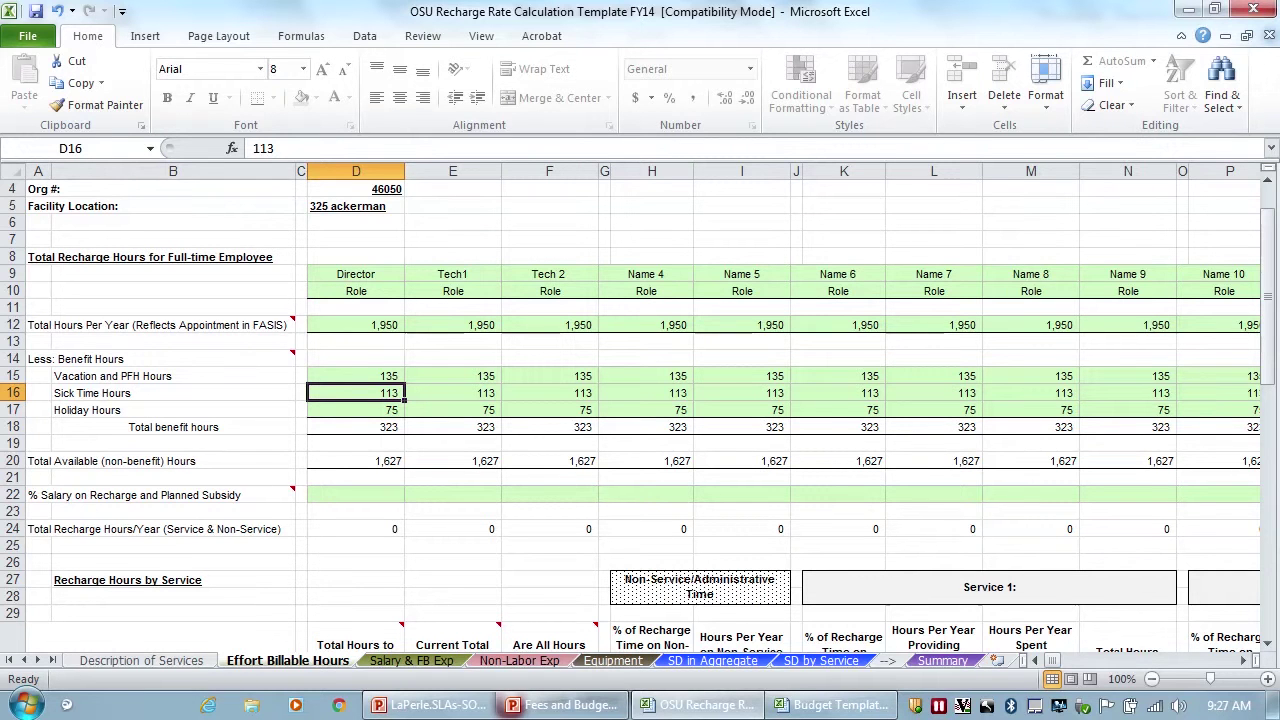
Set the holiday hours to 80 for the Director, Tech1 and Tech 2.
scroll(640, 415, down, 1)
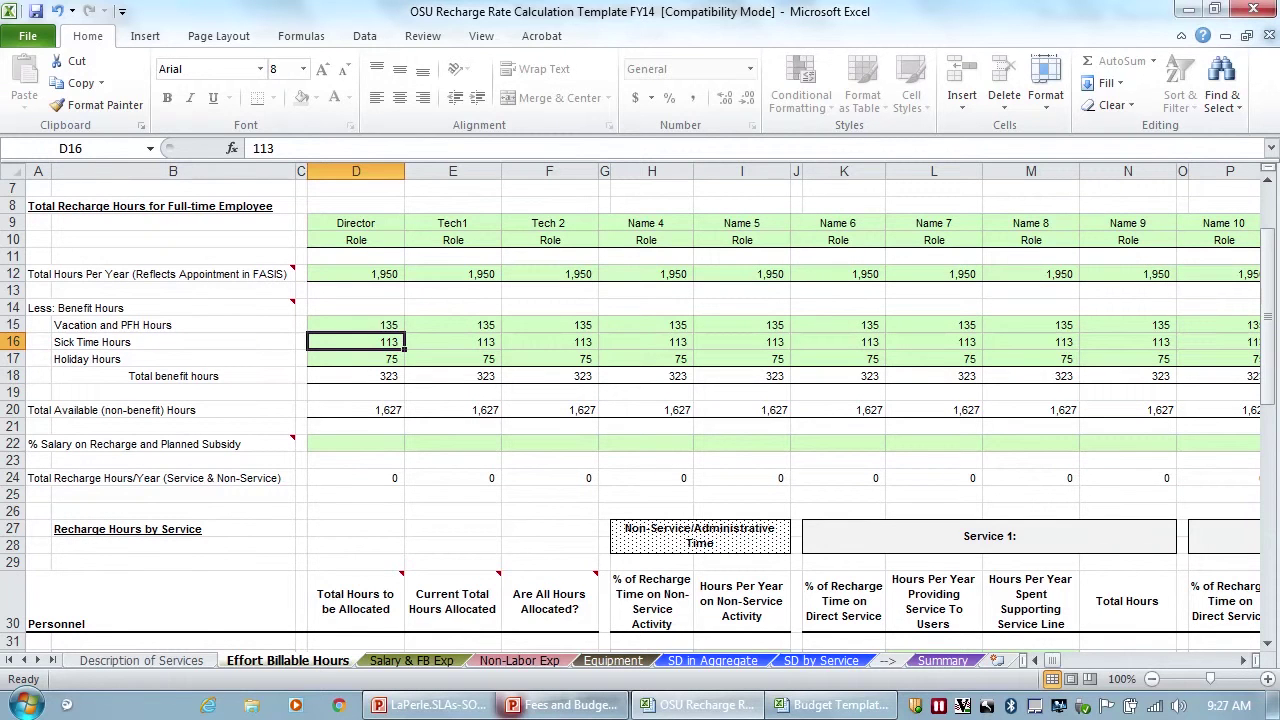
click(355, 358)
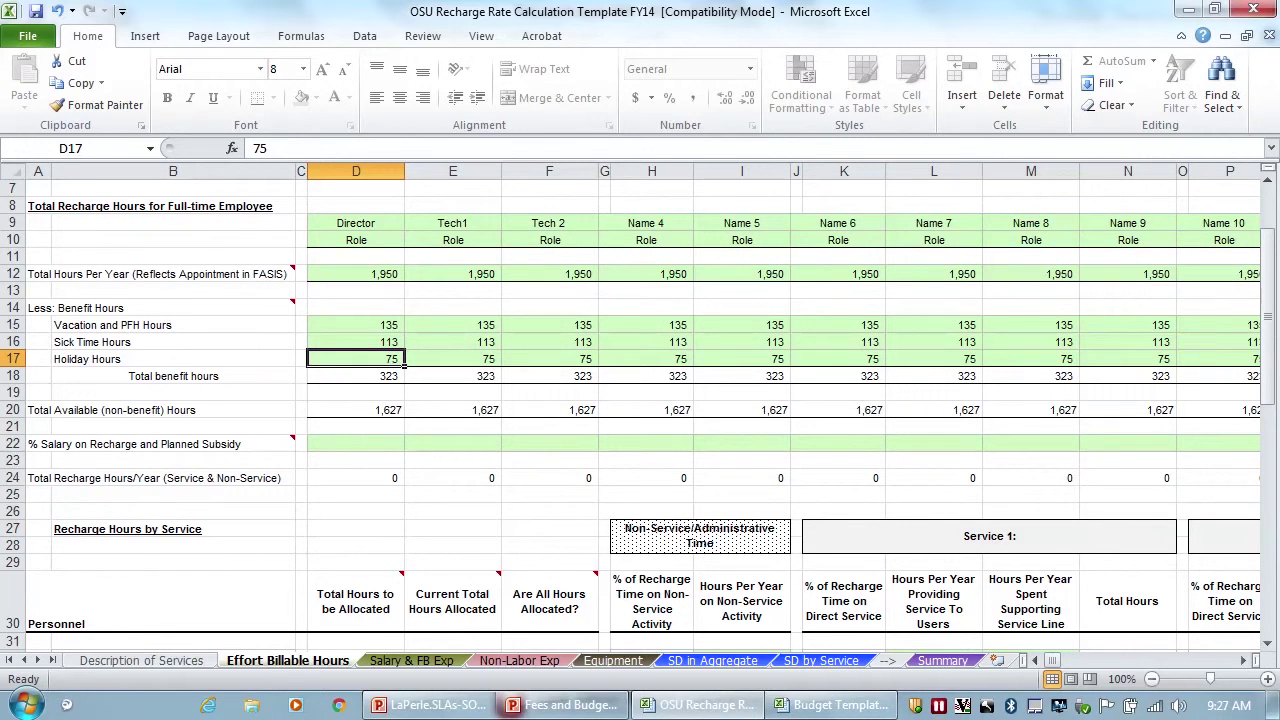
text(80)
click(499, 362)
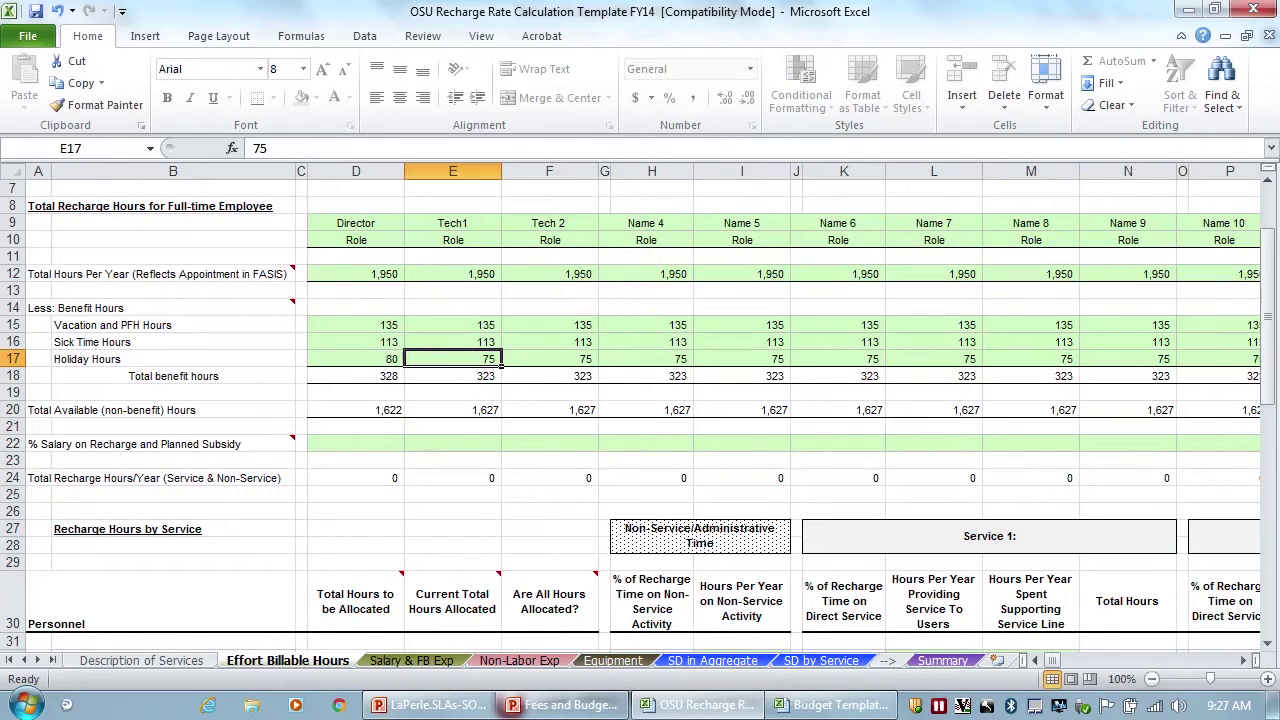
text(80)
key(Tab)
text(80)
key(Tab)
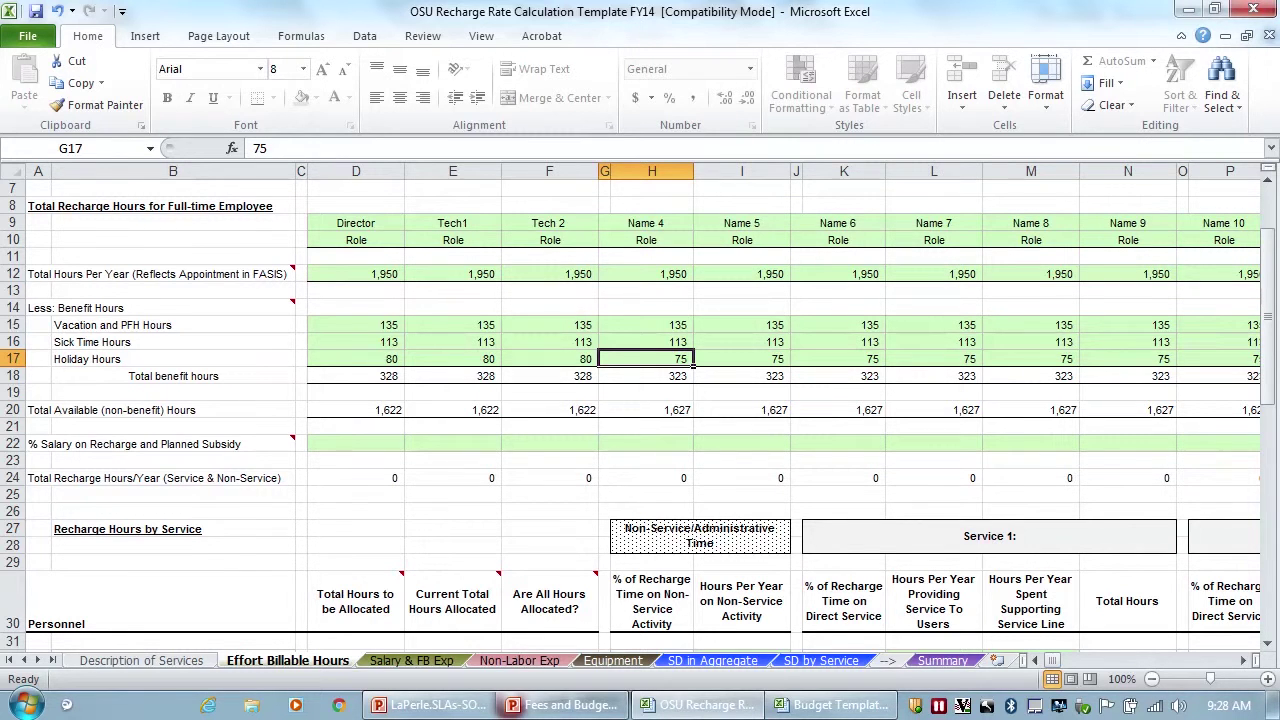
Review the Director's total hours per year and read the comment on % Salary on Recharge and Planned Subsidy.
click(355, 273)
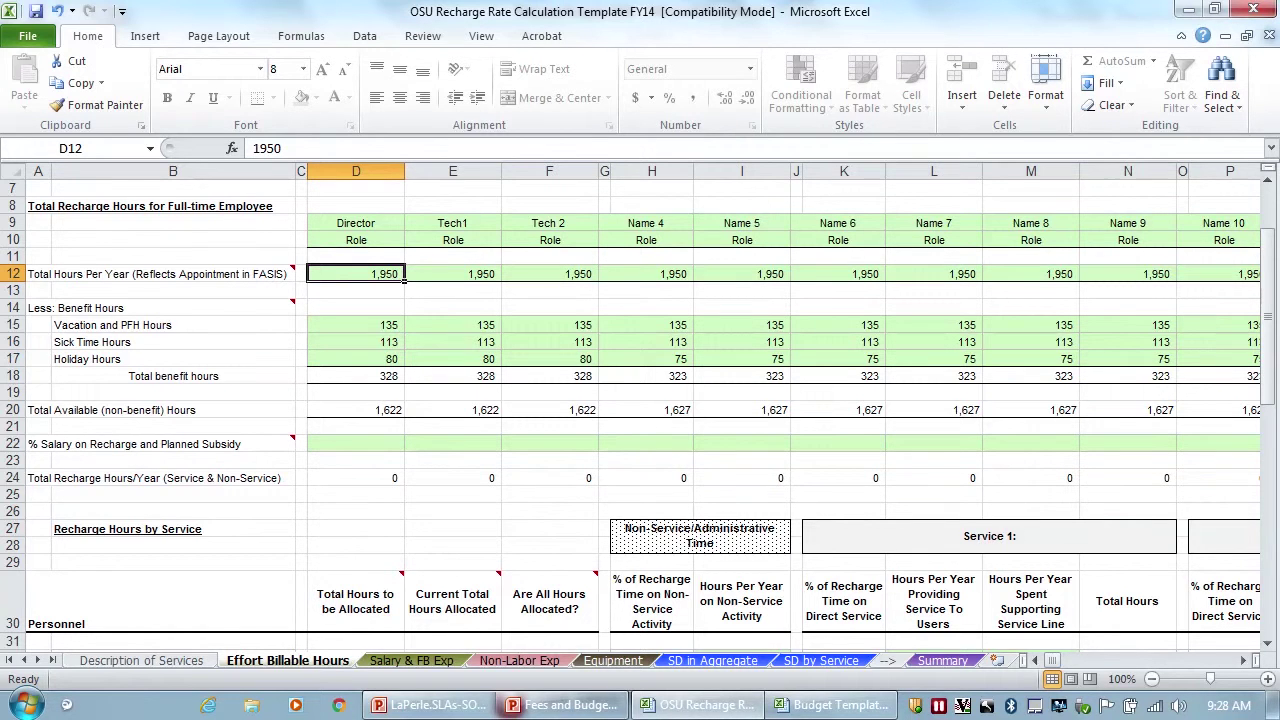
scroll(640, 415, down, 2)
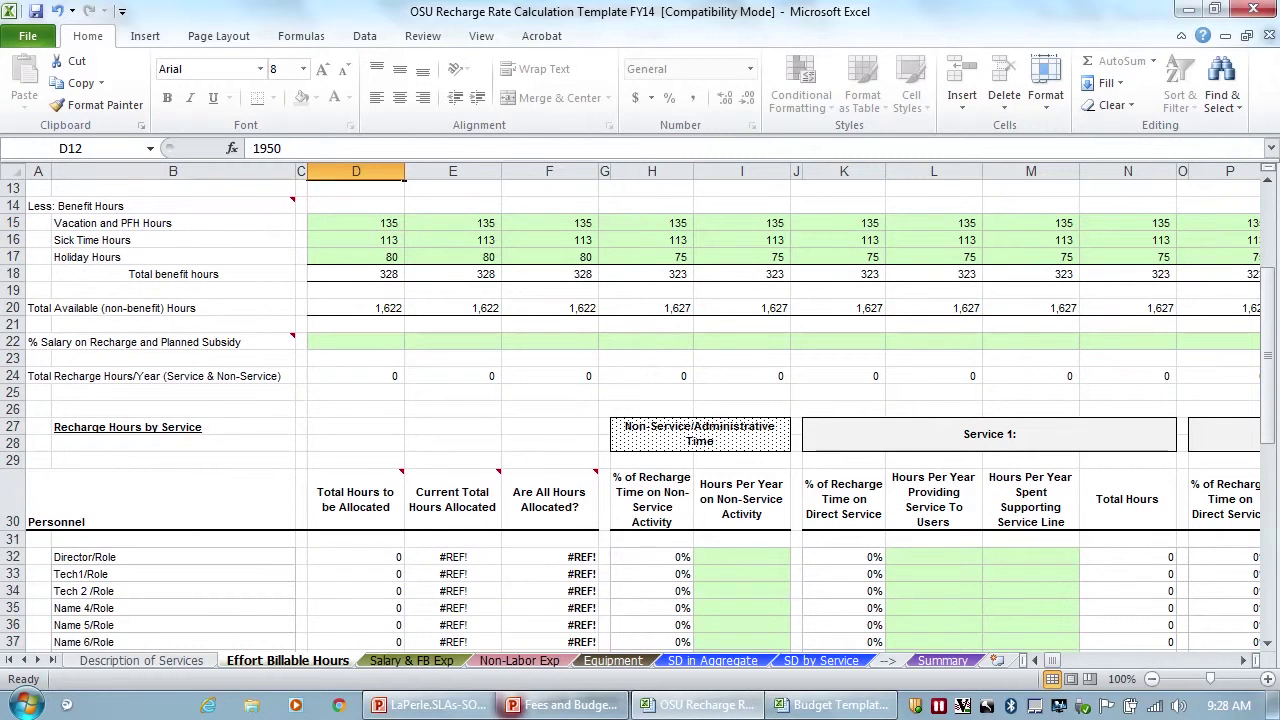
click(355, 341)
scroll(640, 415, up, 4)
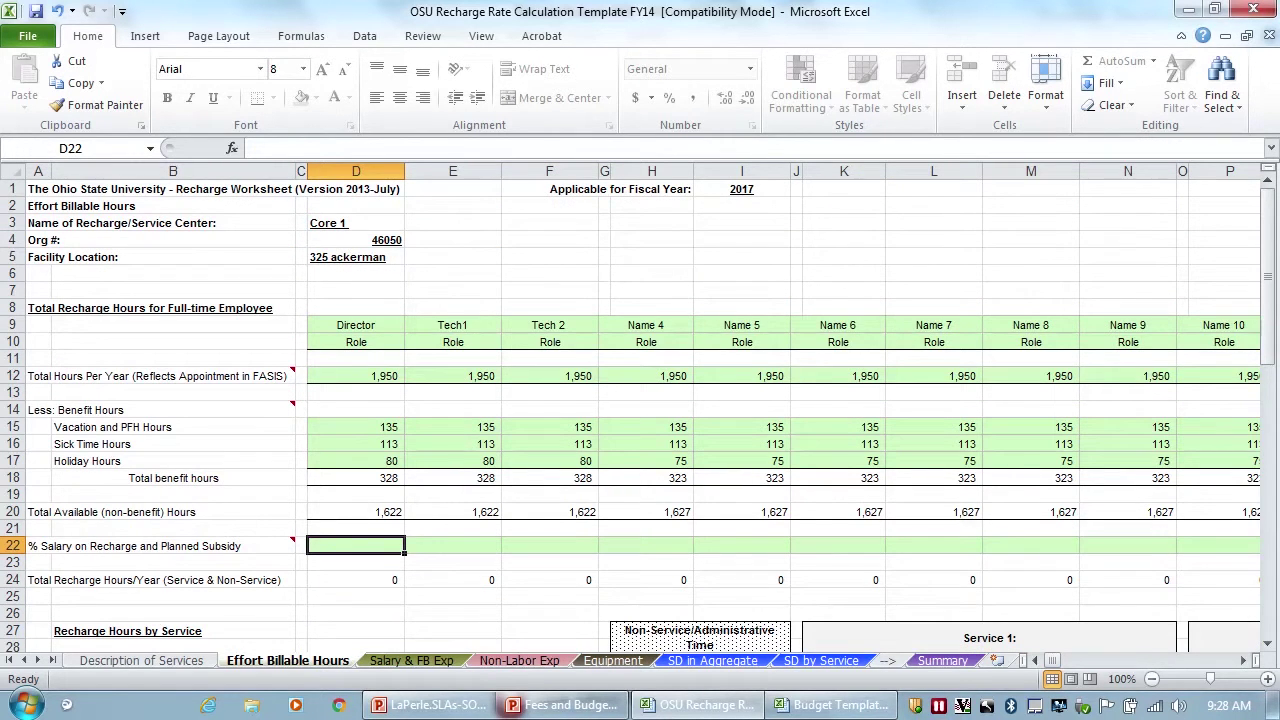
scroll(640, 415, down, 3)
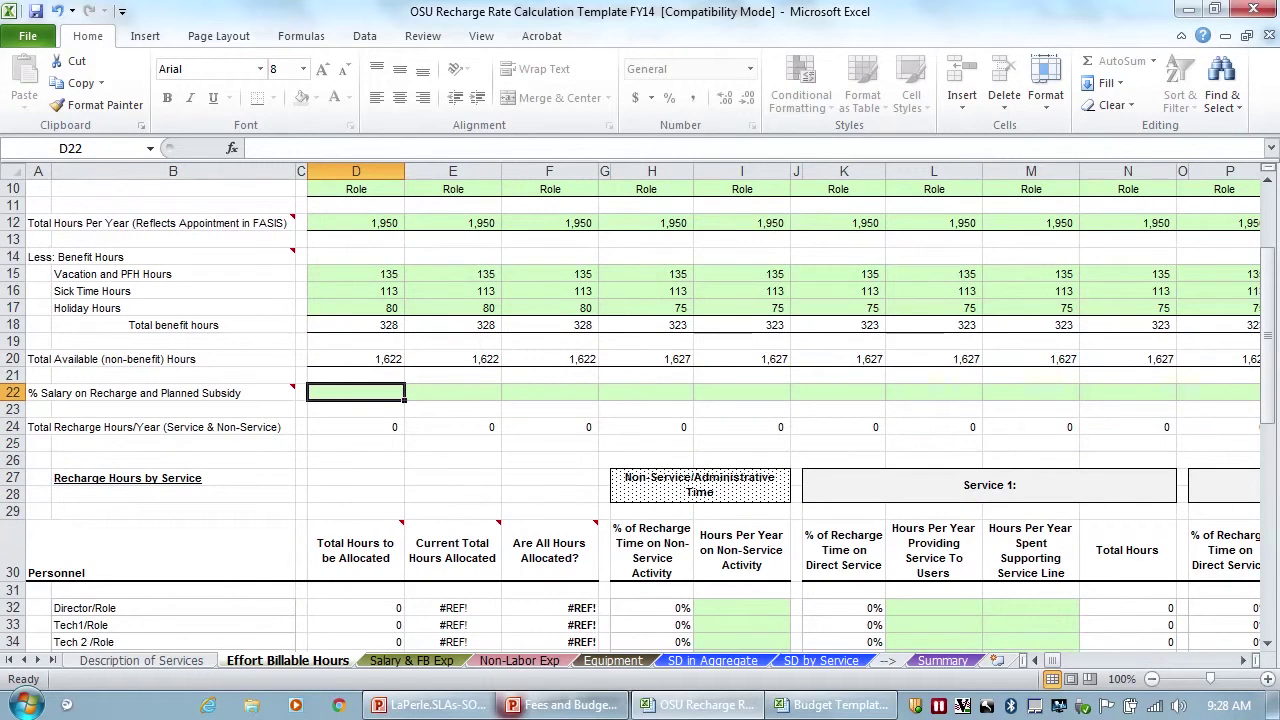
scroll(640, 415, up, 3)
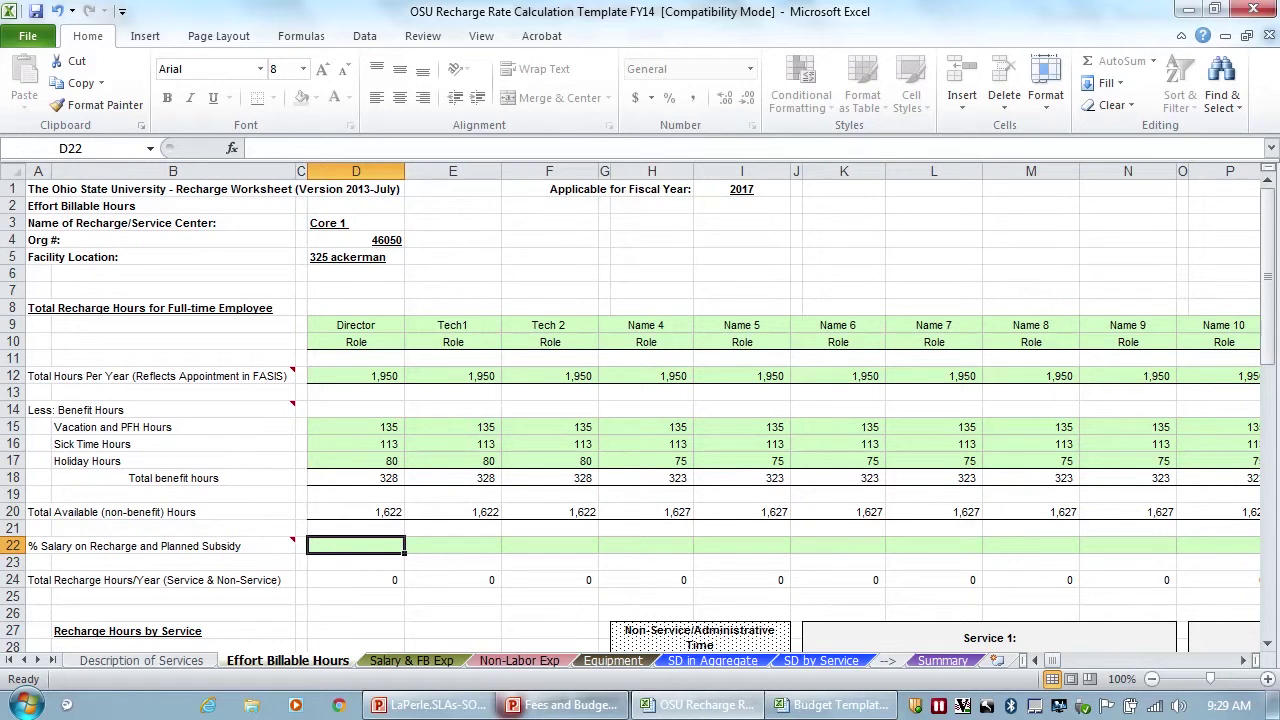
scroll(640, 415, down, 3)
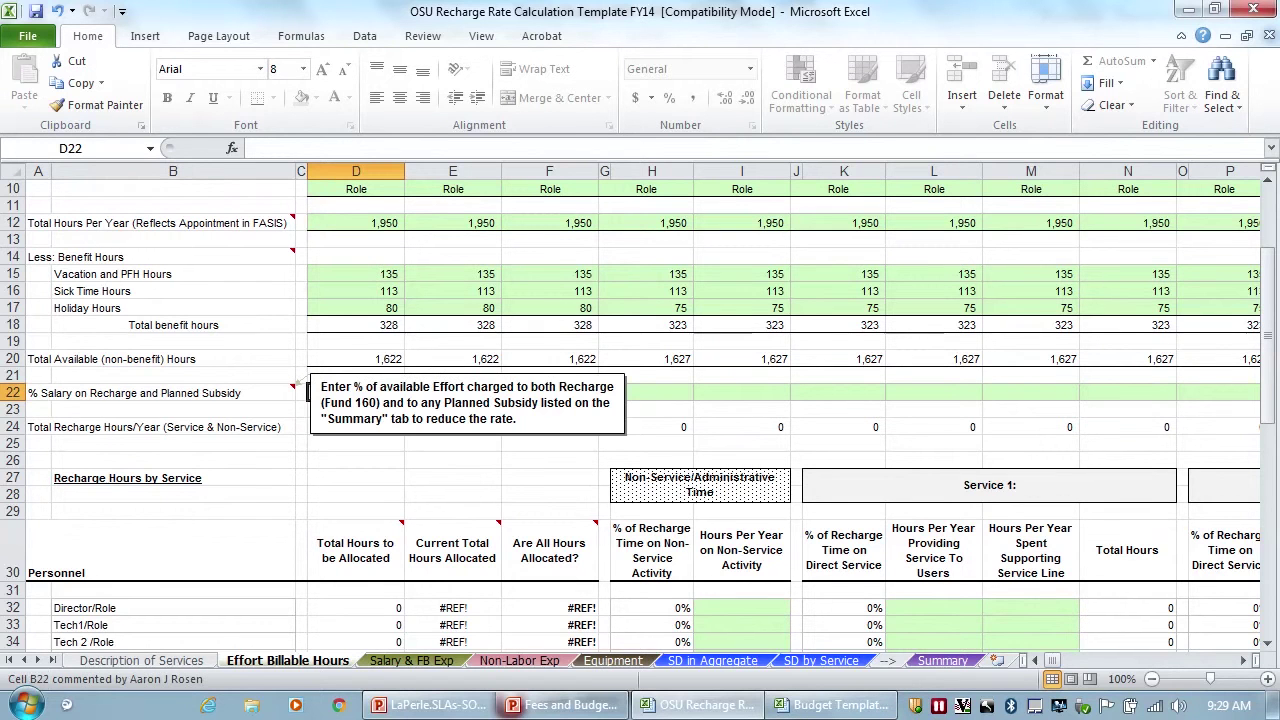
mouse_move(285, 393)
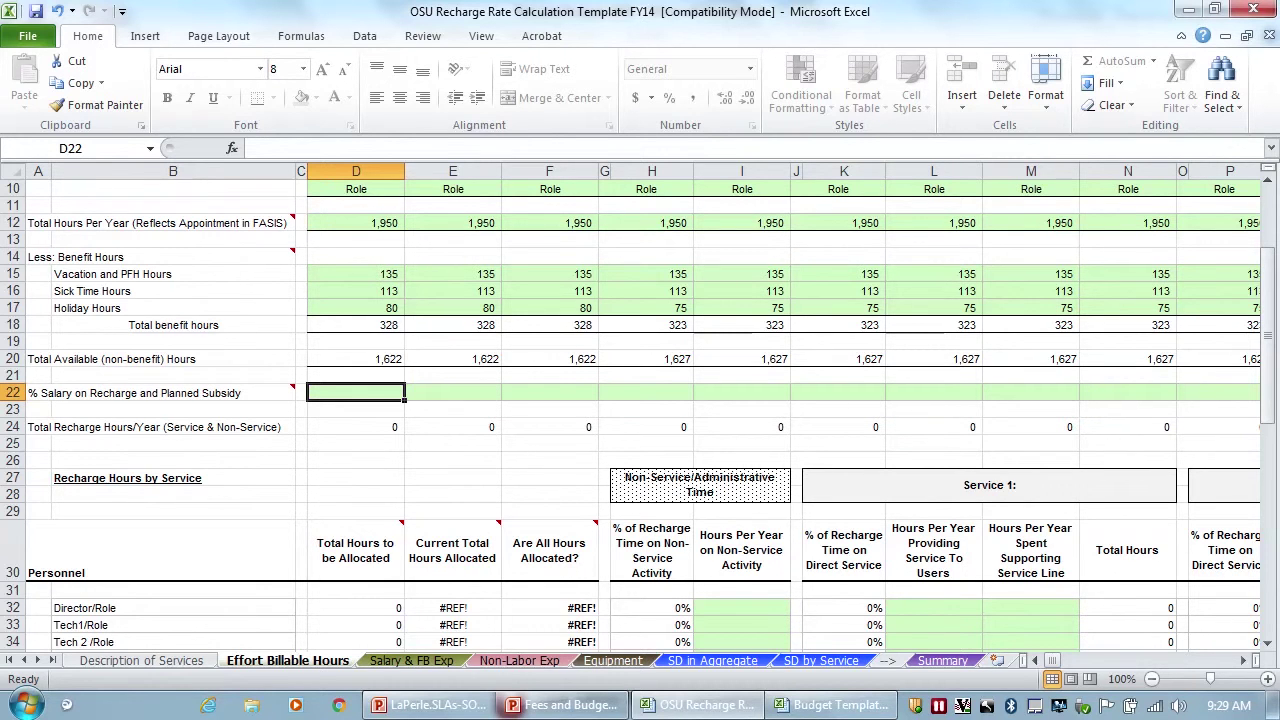
Set the % Salary on Recharge and Planned Subsidy to 100% for Tech1 and Tech 2.
click(452, 392)
text(1001)
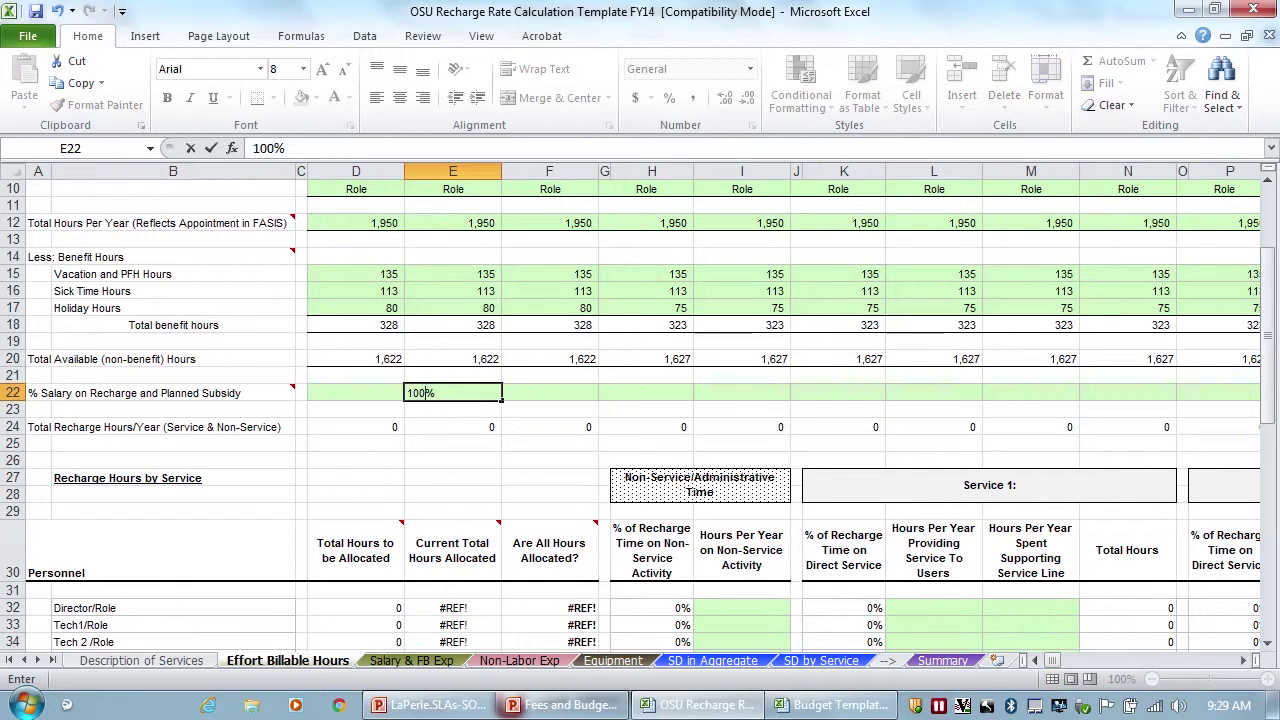
key(BackSpace)
key(Tab)
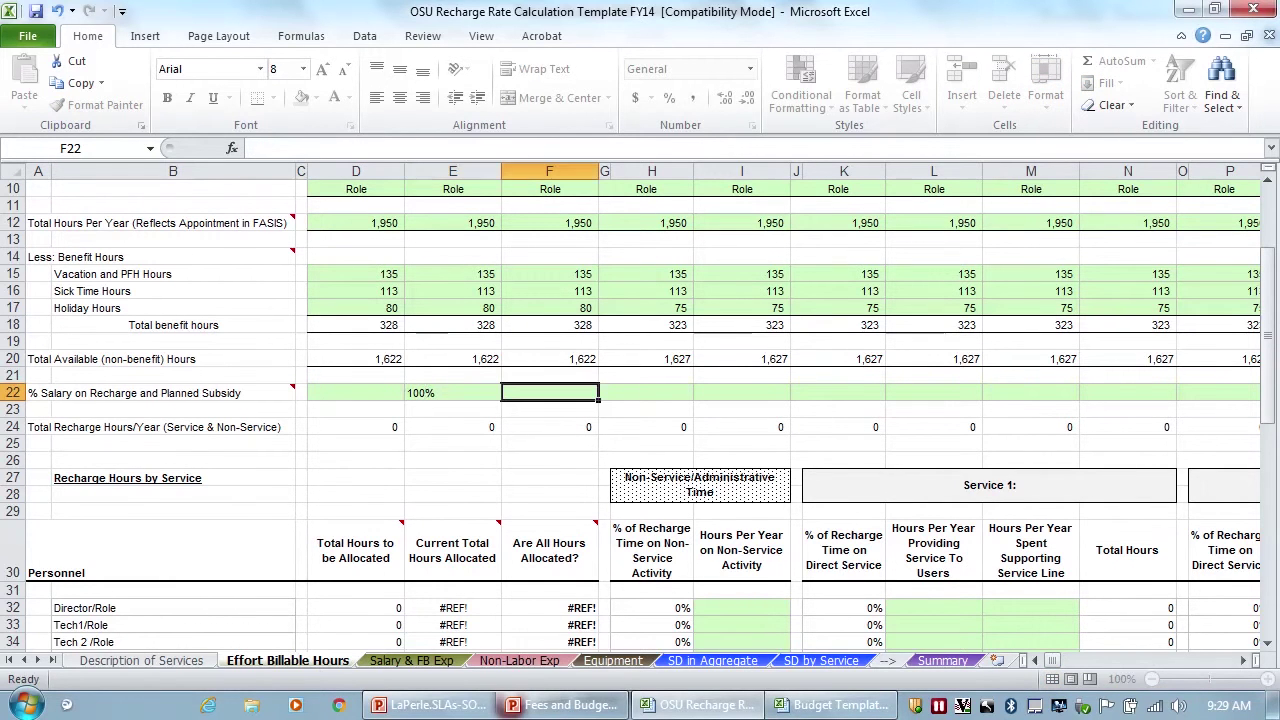
text(100)
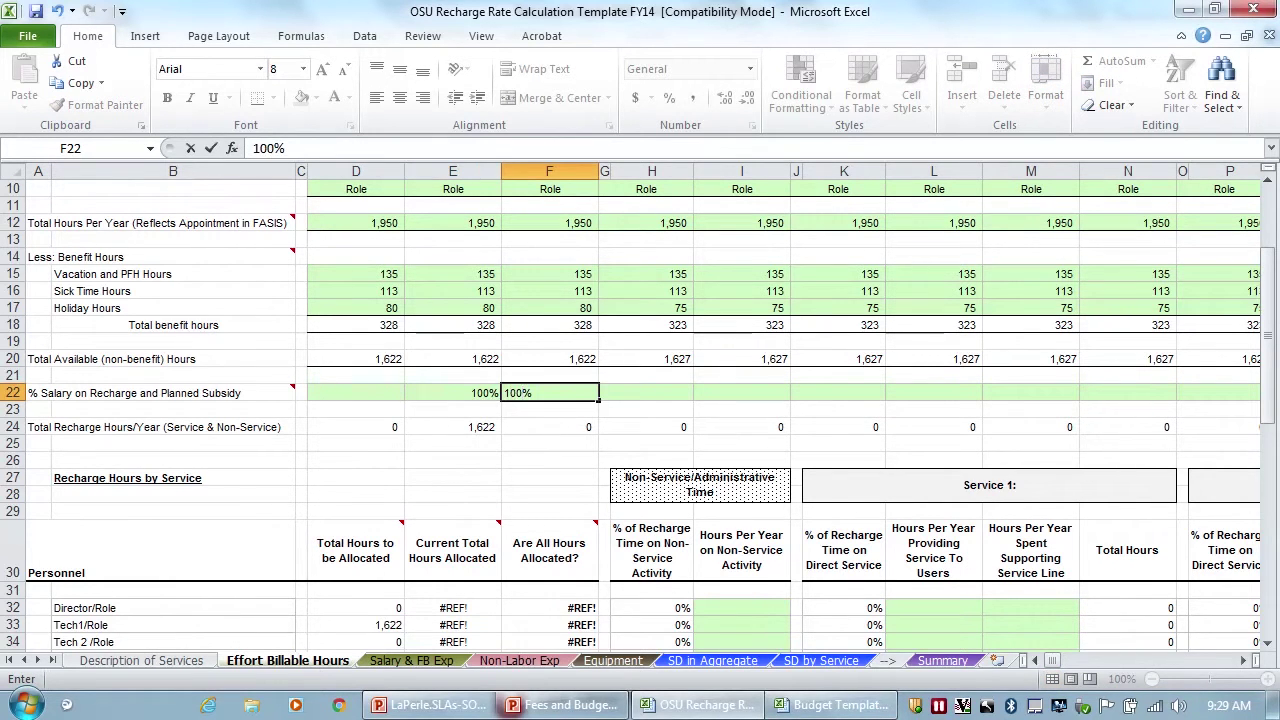
key(Tab)
Set the Director's % Salary on Recharge and Planned Subsidy to 25%.
click(355, 392)
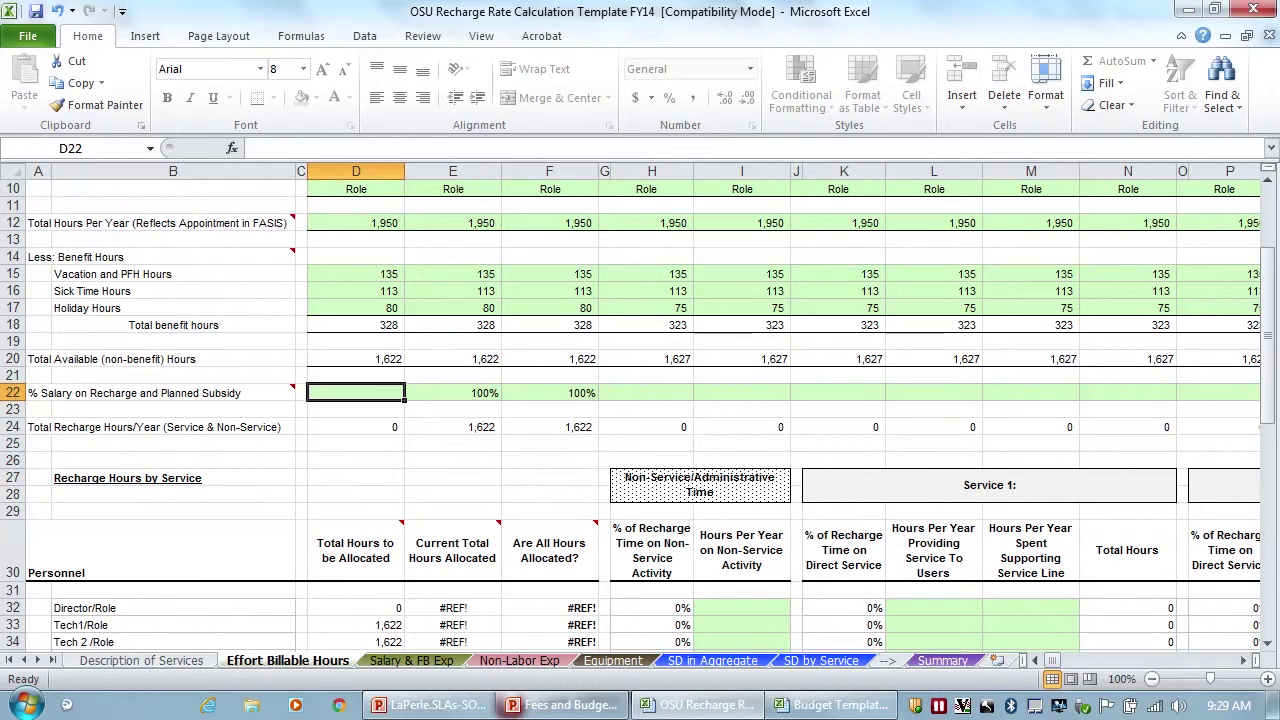
text(25)
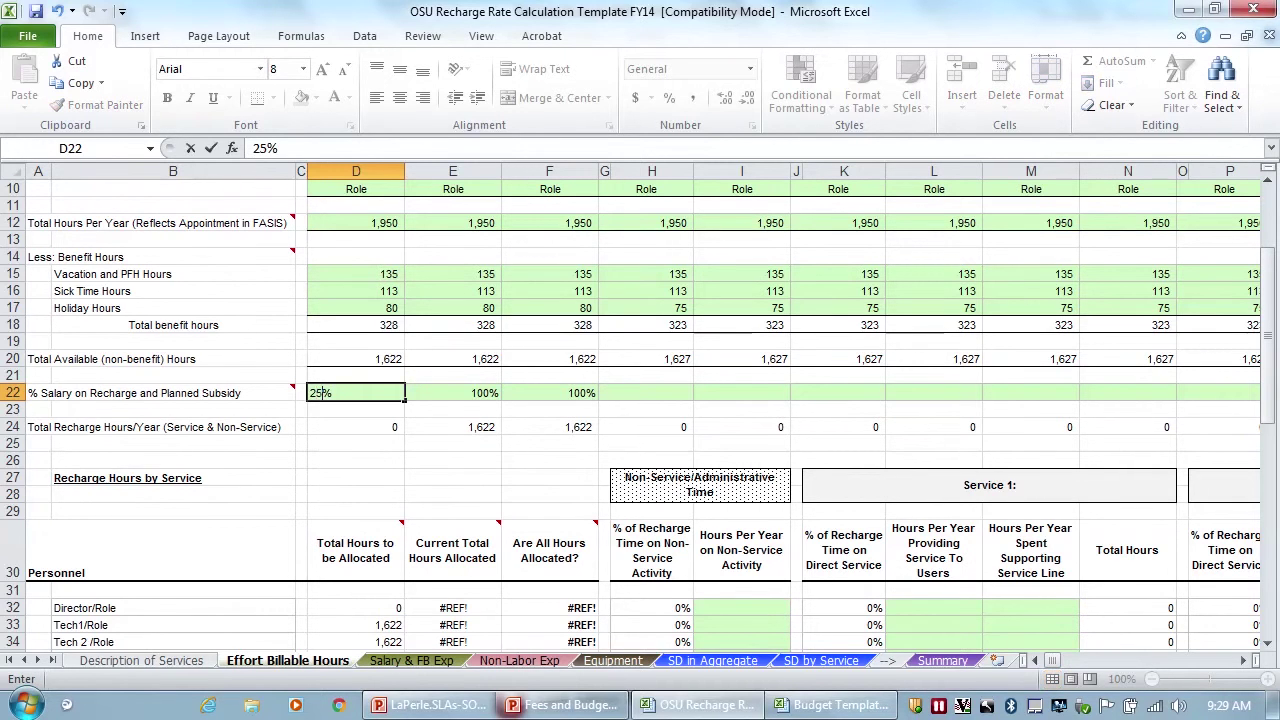
key(Tab)
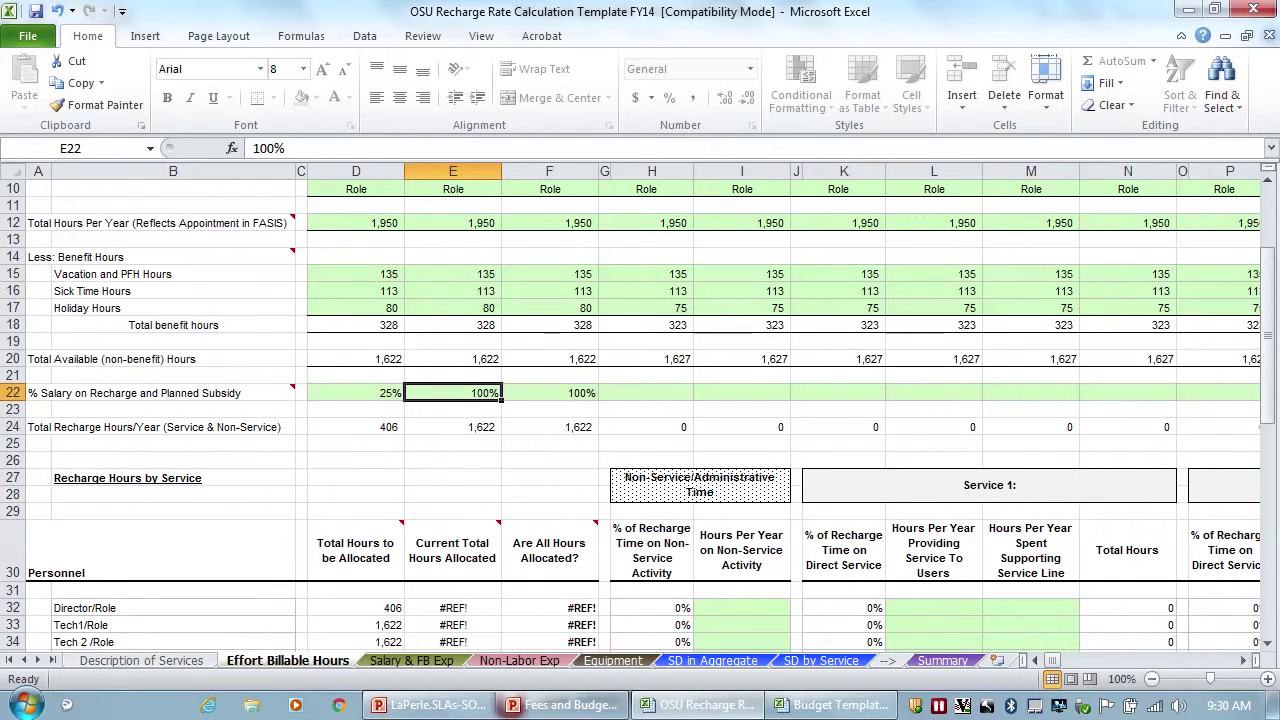
Examine the Recharge Hours by Service section and the comment on its Current Total Hours Allocated column.
scroll(640, 410, down, 2)
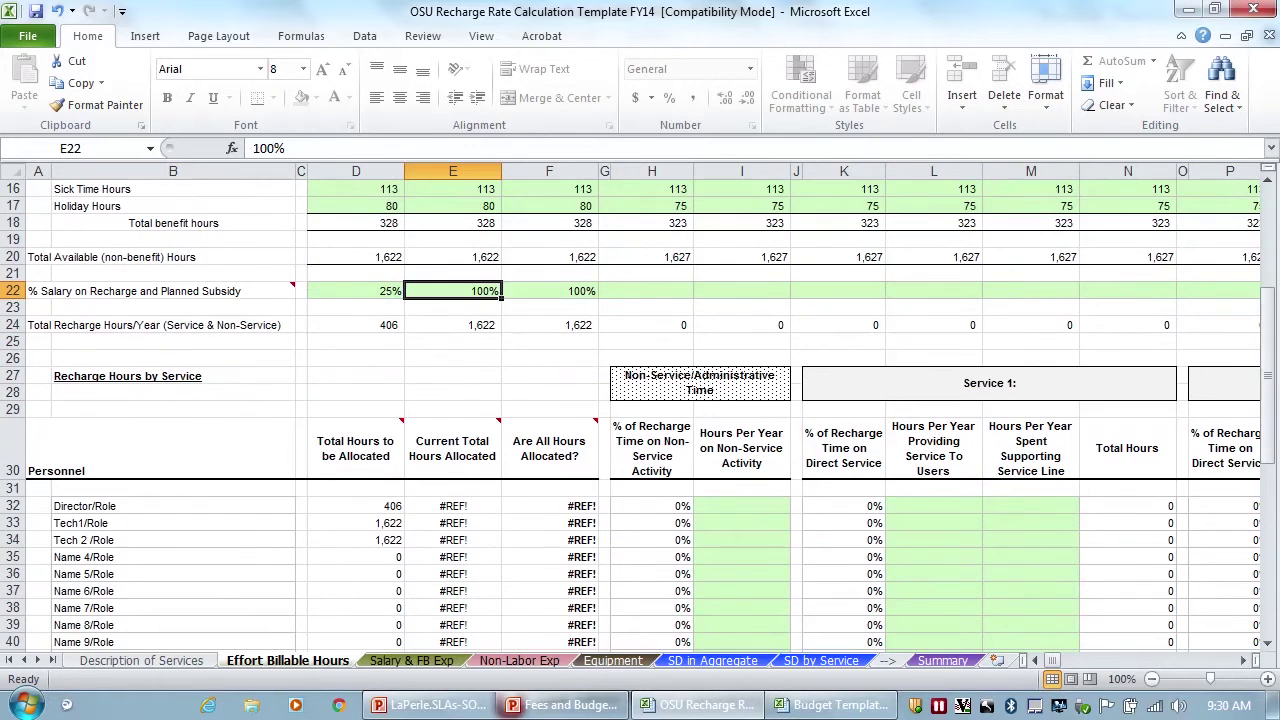
scroll(640, 410, down, 1)
scroll(640, 410, down, 1)
scroll(640, 410, up, 3)
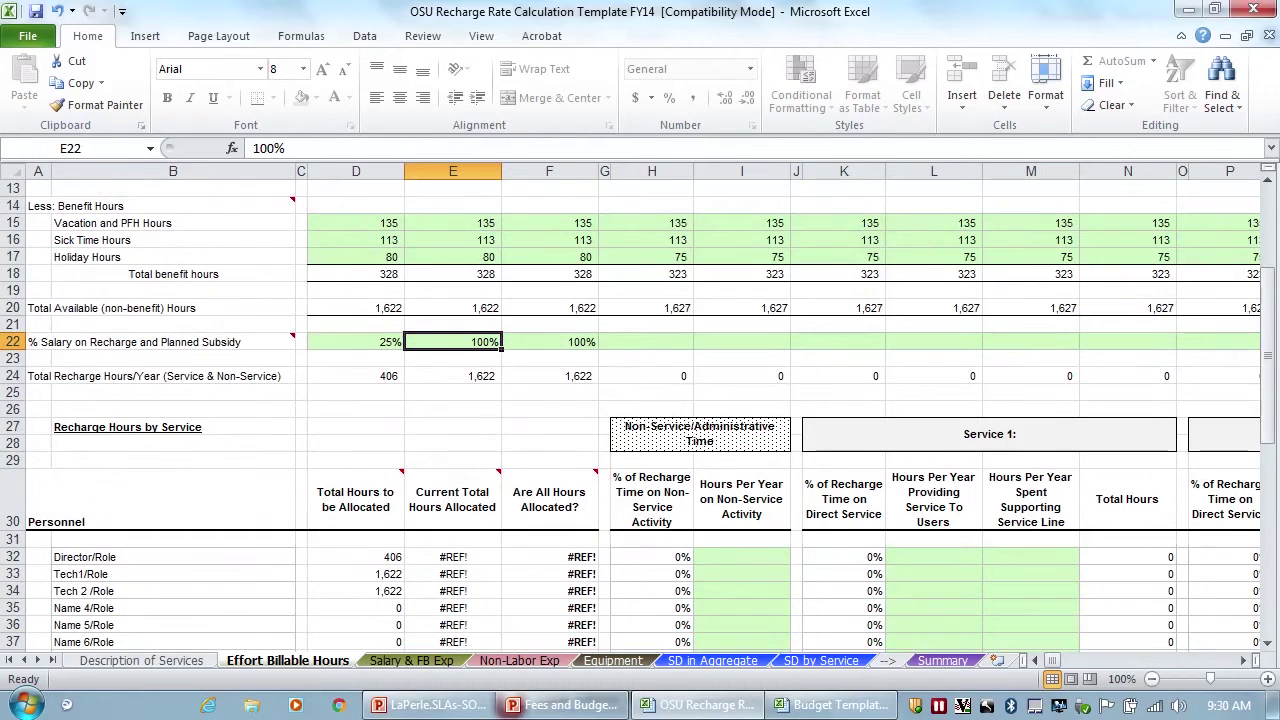
scroll(640, 410, down, 3)
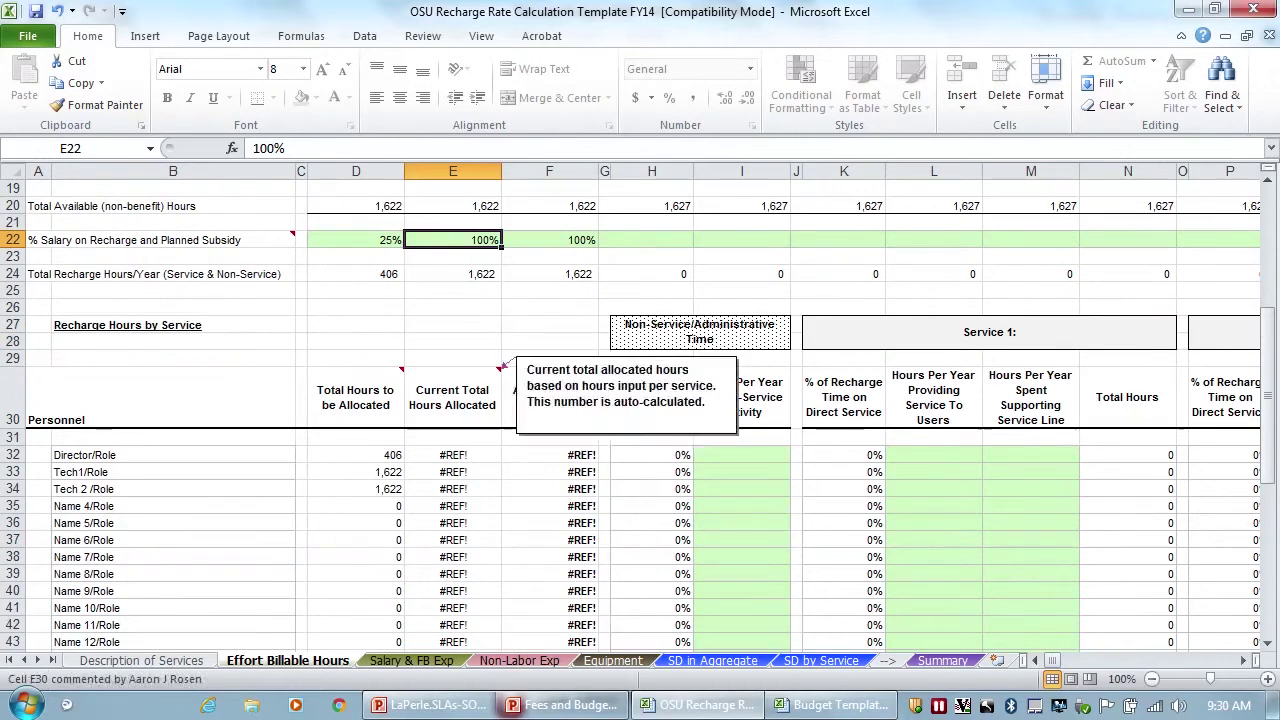
Enter 50 as the Director's Hours Per Year on Non-Service Activity in the Recharge Hours by Service section.
scroll(640, 410, down, 2)
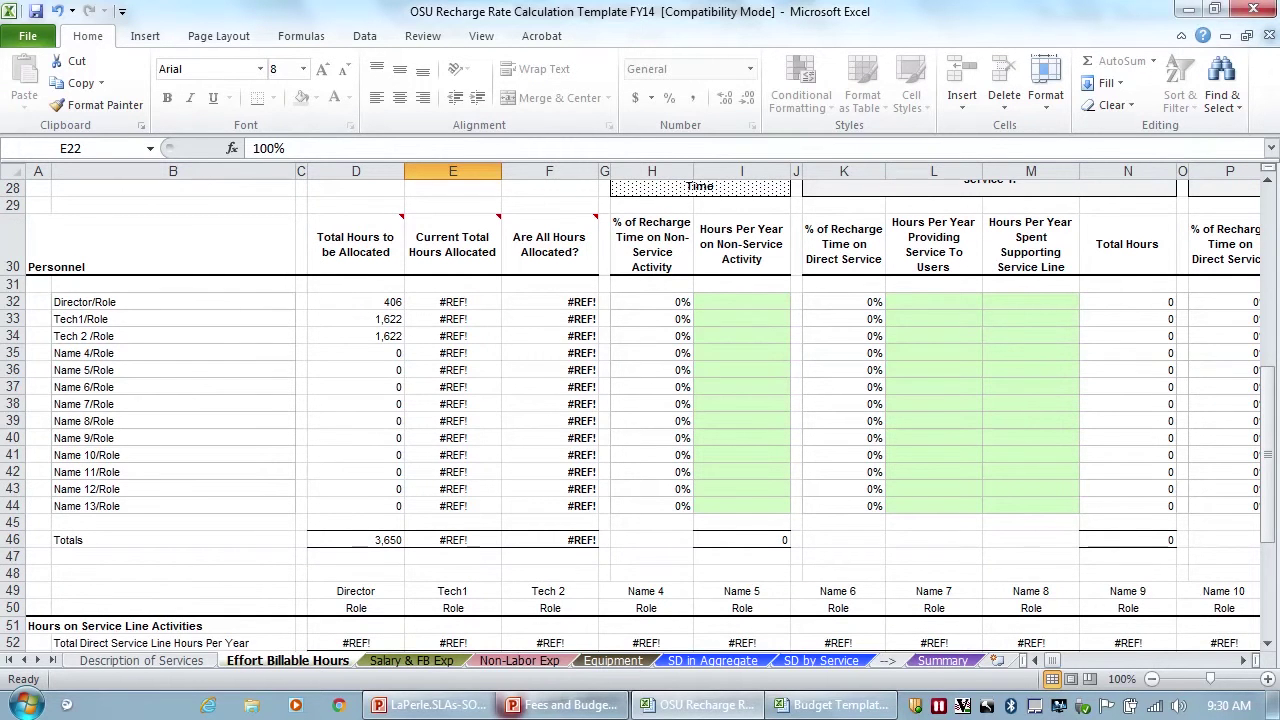
scroll(640, 410, up, 1)
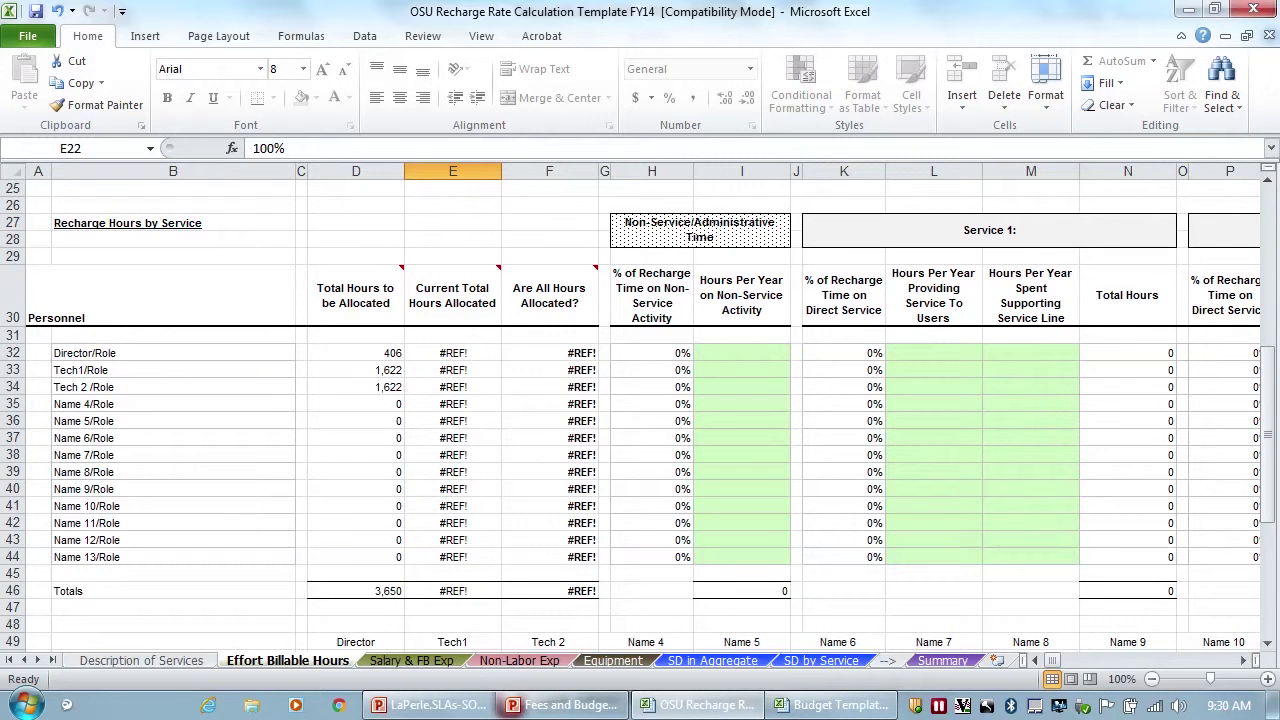
mouse_move(1052, 660)
mouse_down()
mouse_move(1100, 660)
mouse_move(1052, 660)
mouse_up()
click(741, 352)
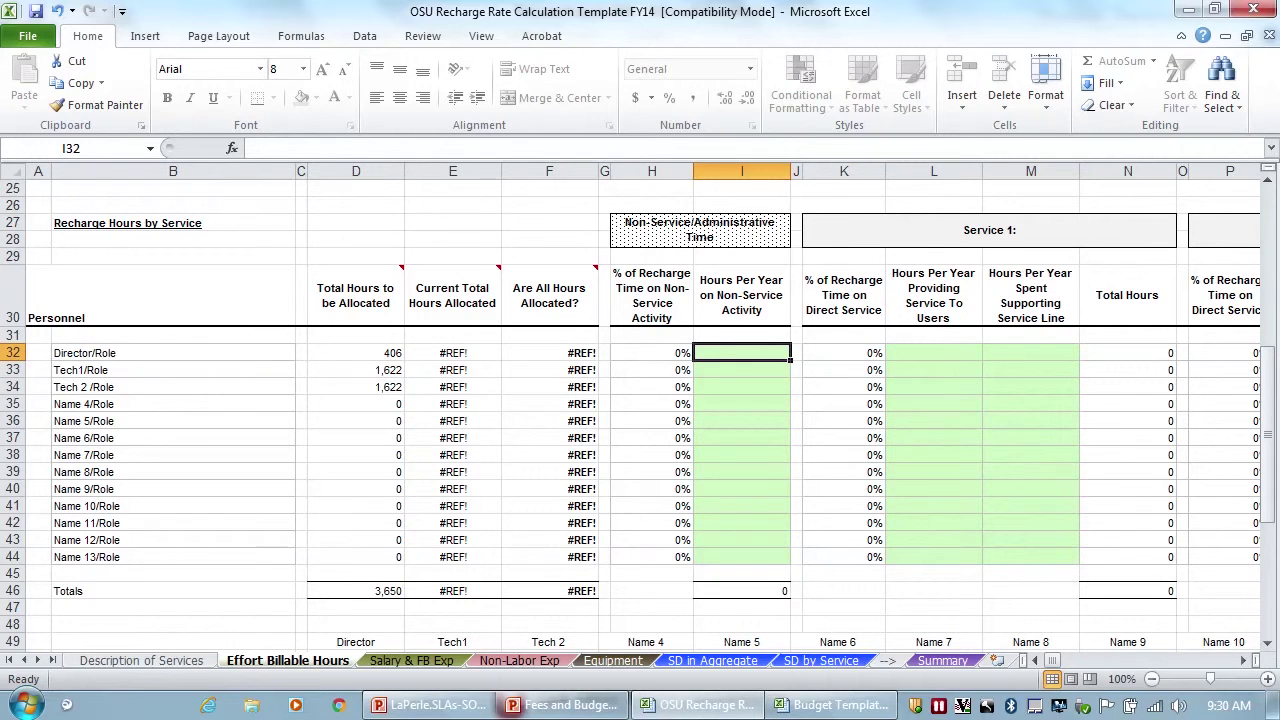
text(50)
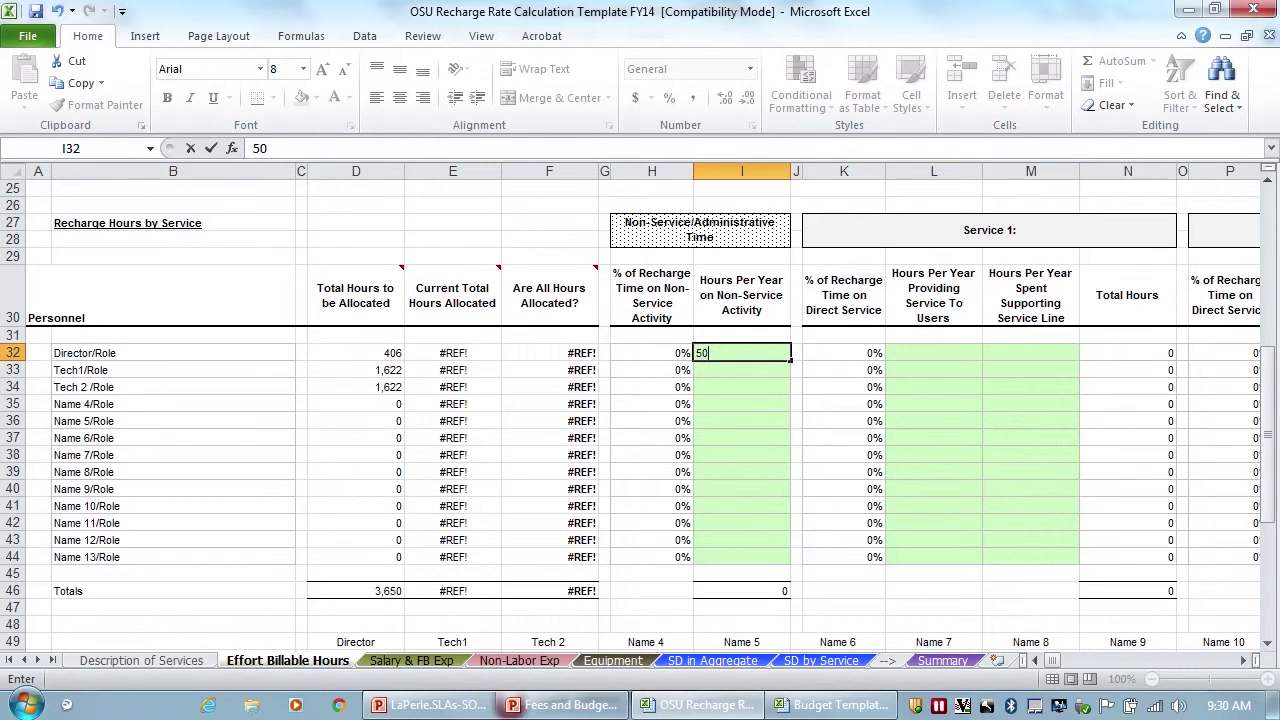
key(Tab)
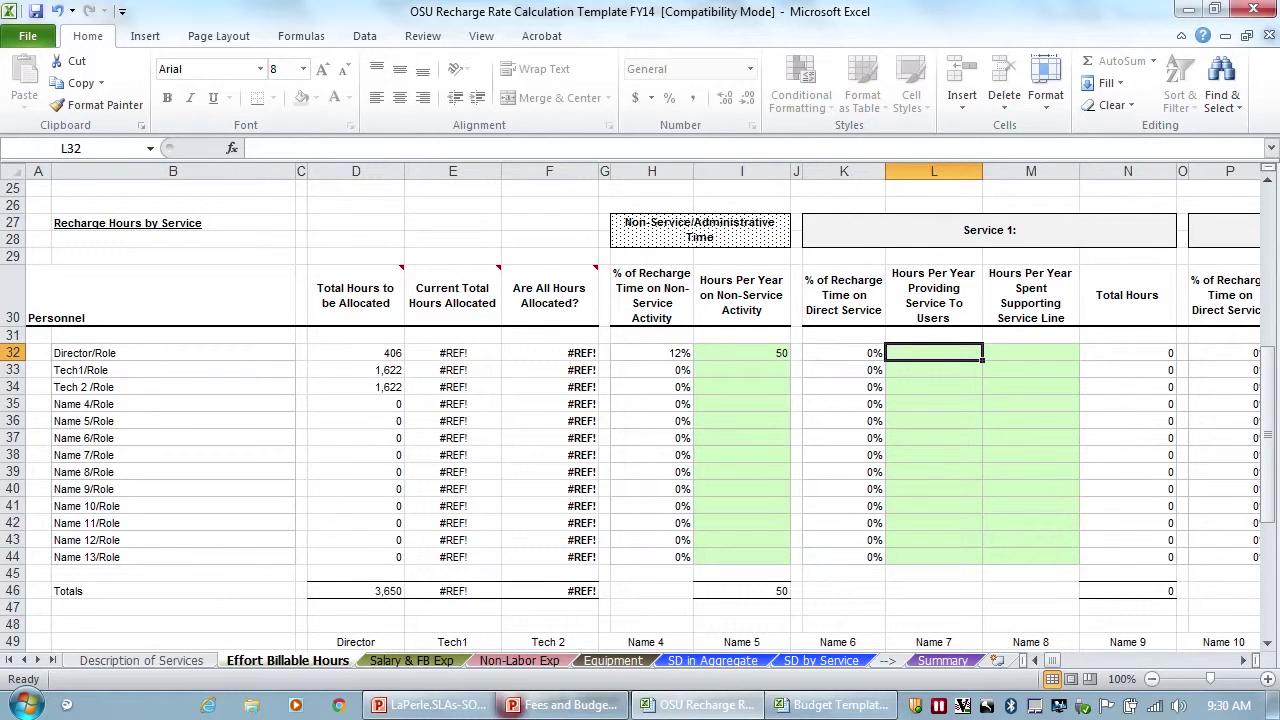
Set the Director's Hours Per Year on Non-Service Activity to 203.
click(741, 352)
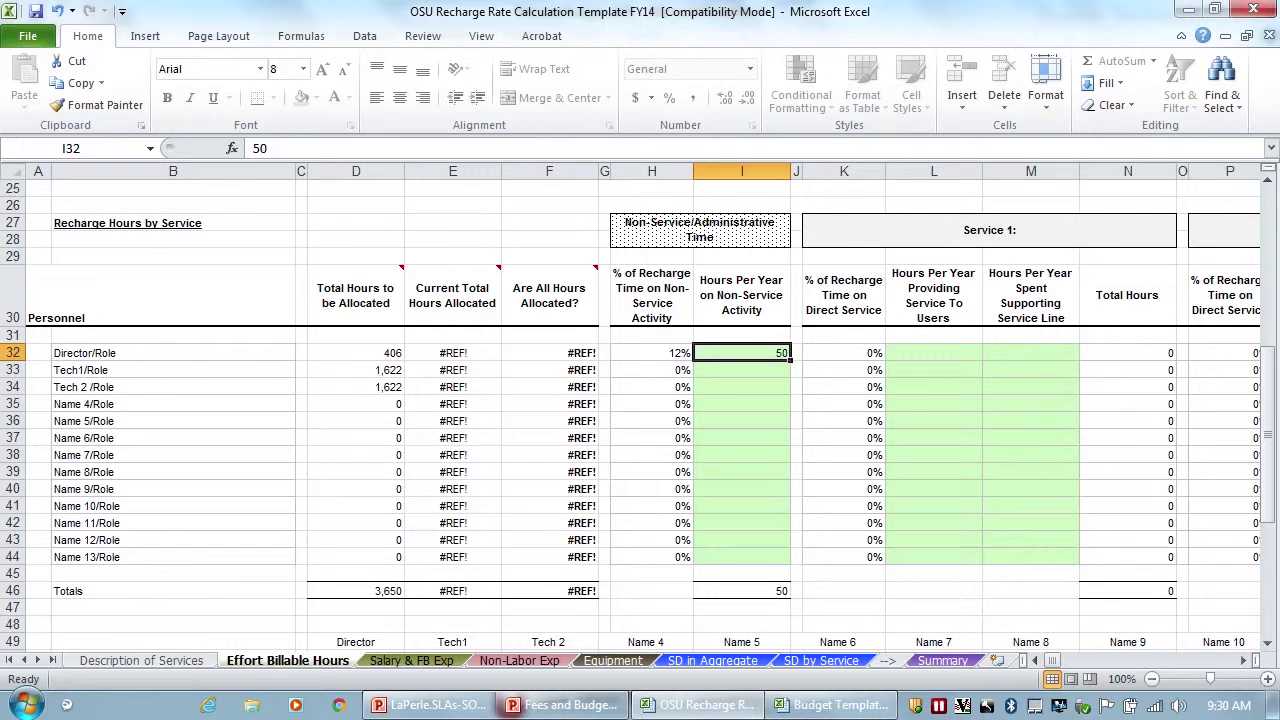
text(203)
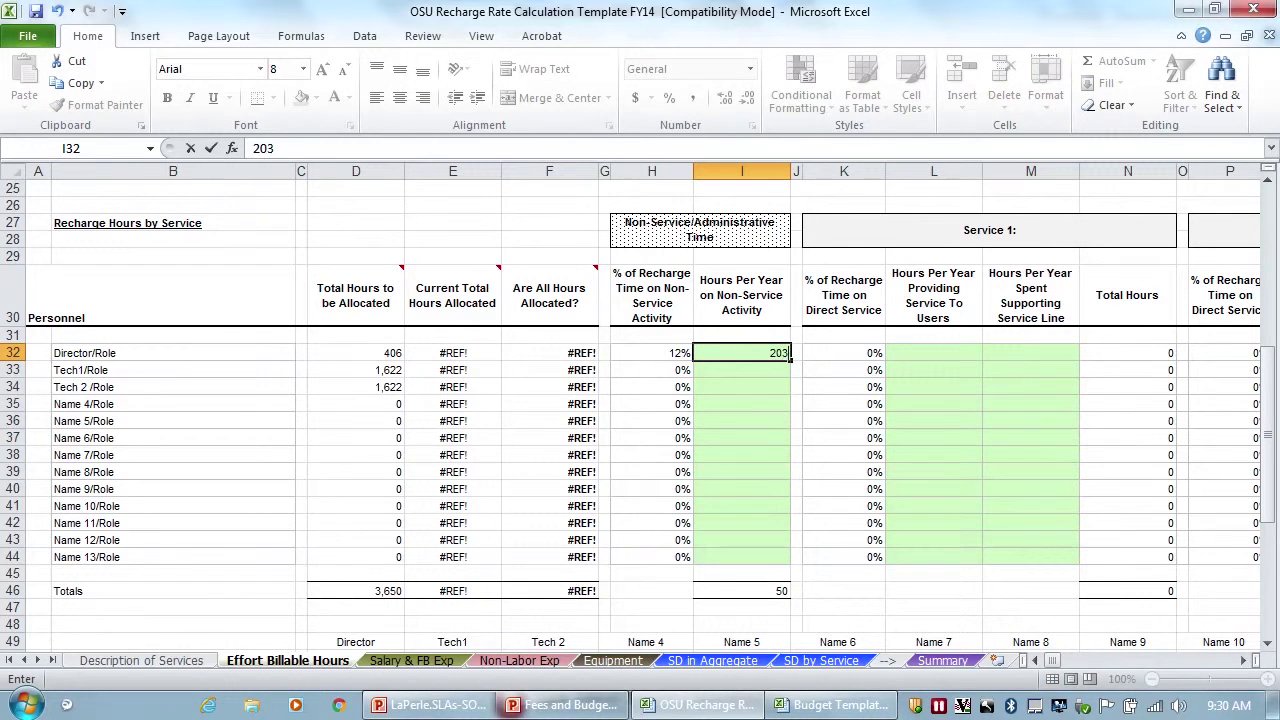
key(Tab)
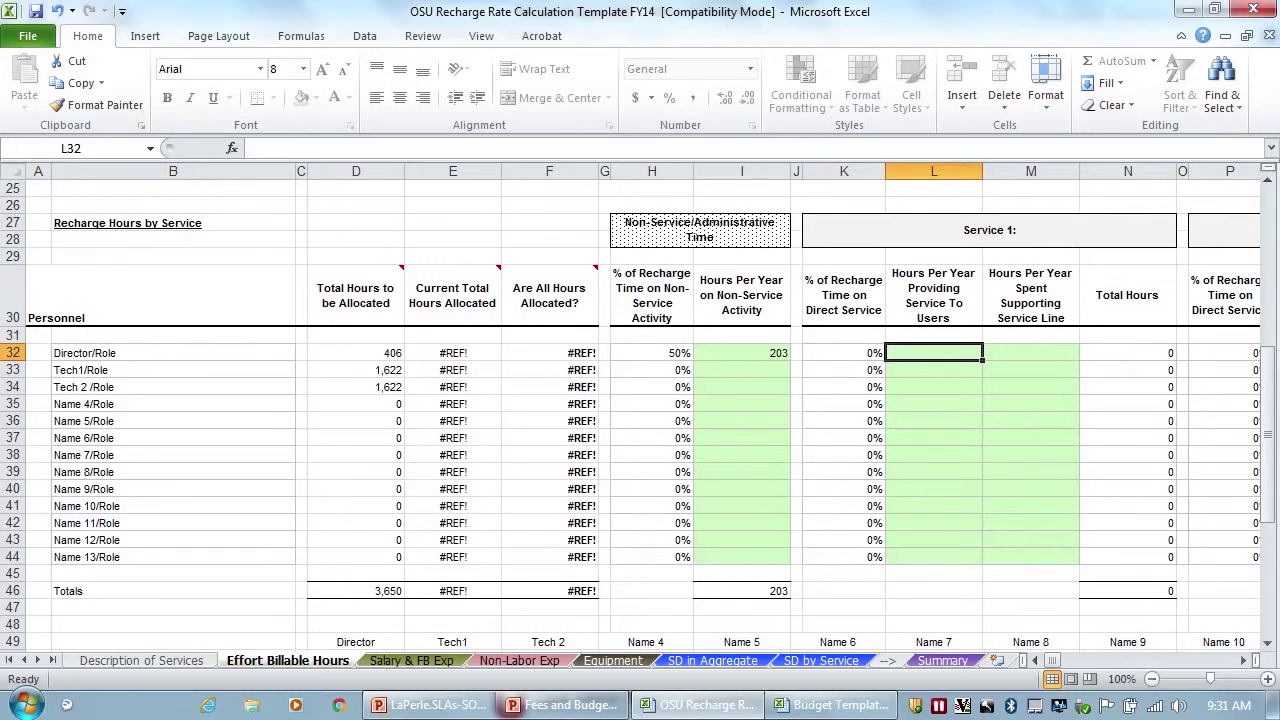
Under Service 1, set the Director's hours per year providing service to users to 50 and supporting the service line to 50.
text(50)
key(Tab)
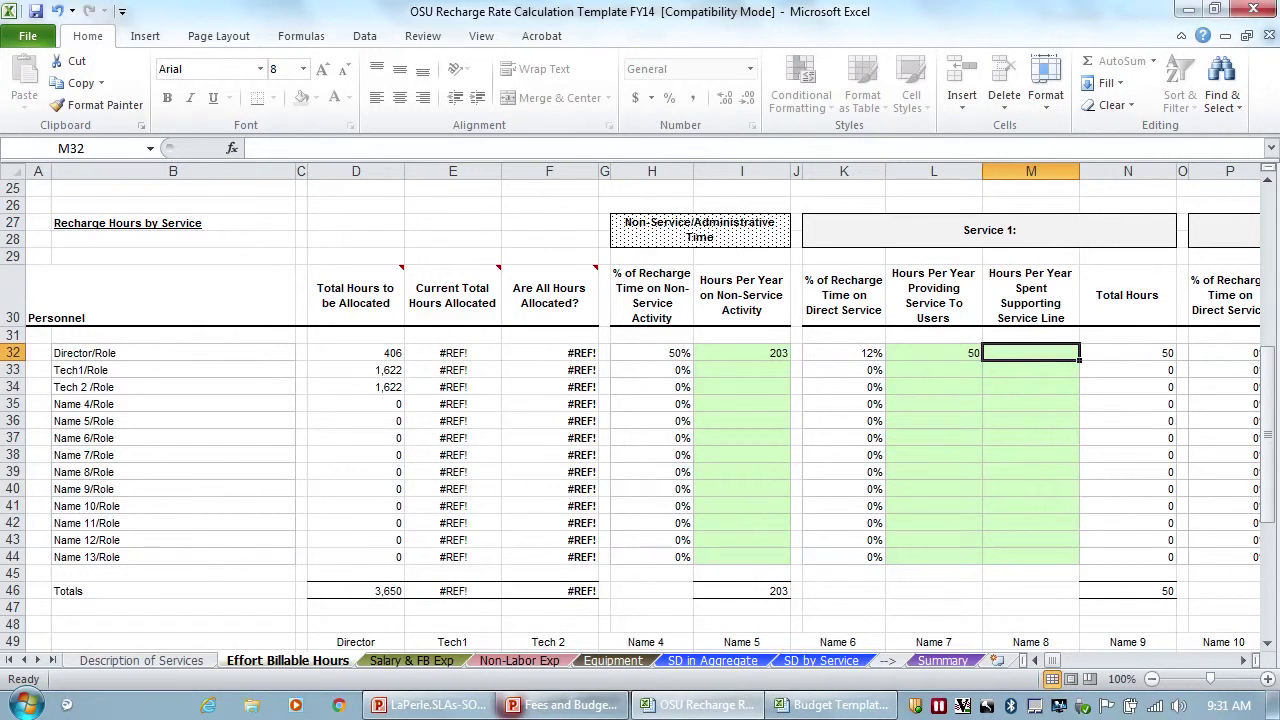
text(5)
key(Tab)
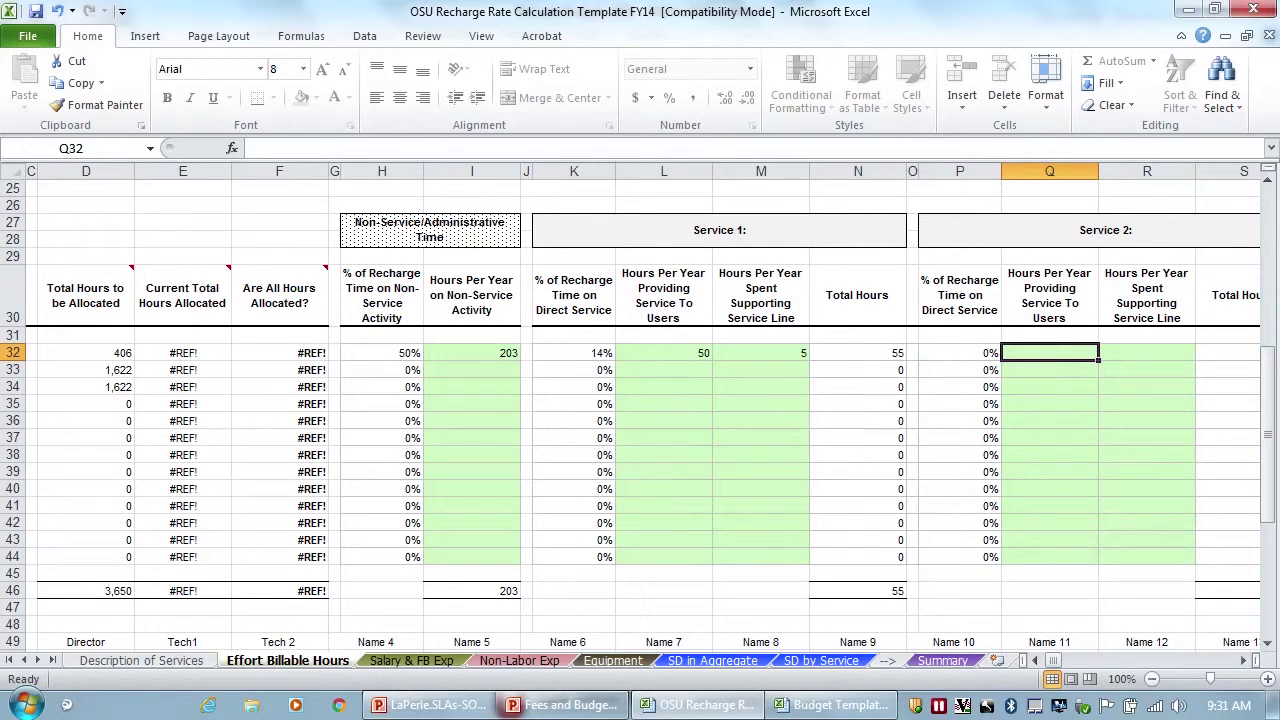
click(760, 352)
text(50)
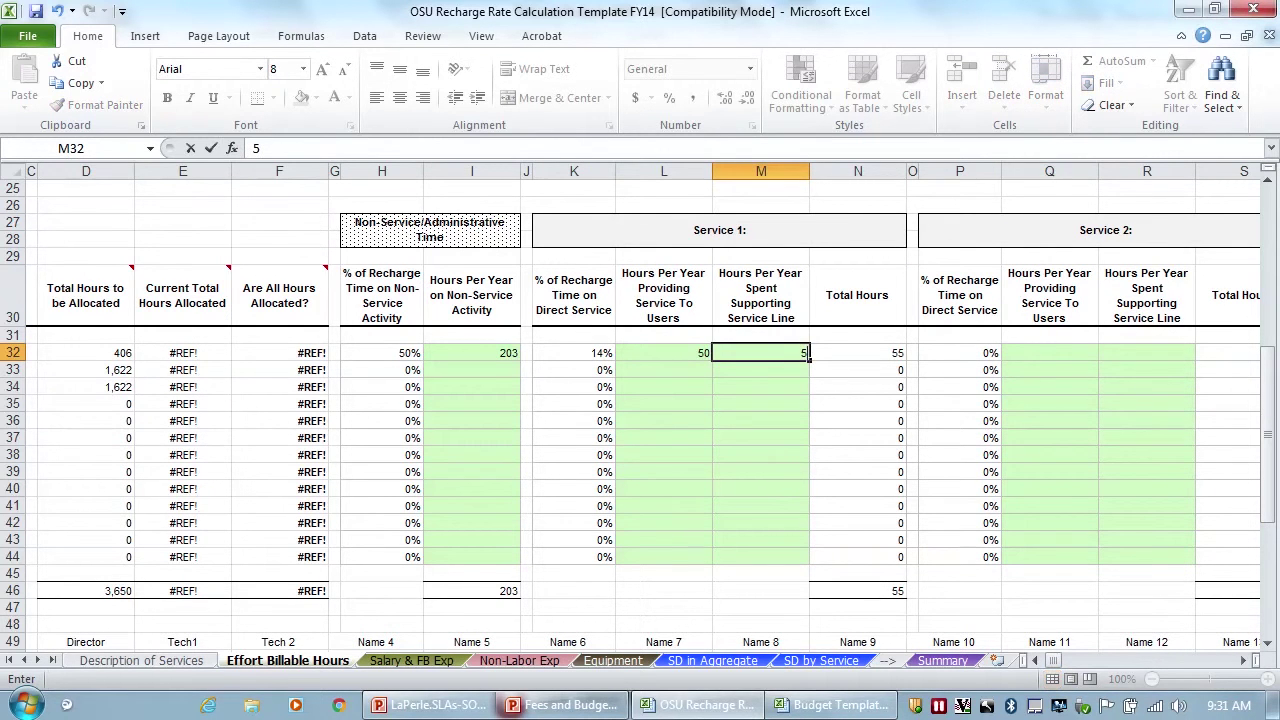
key(Tab)
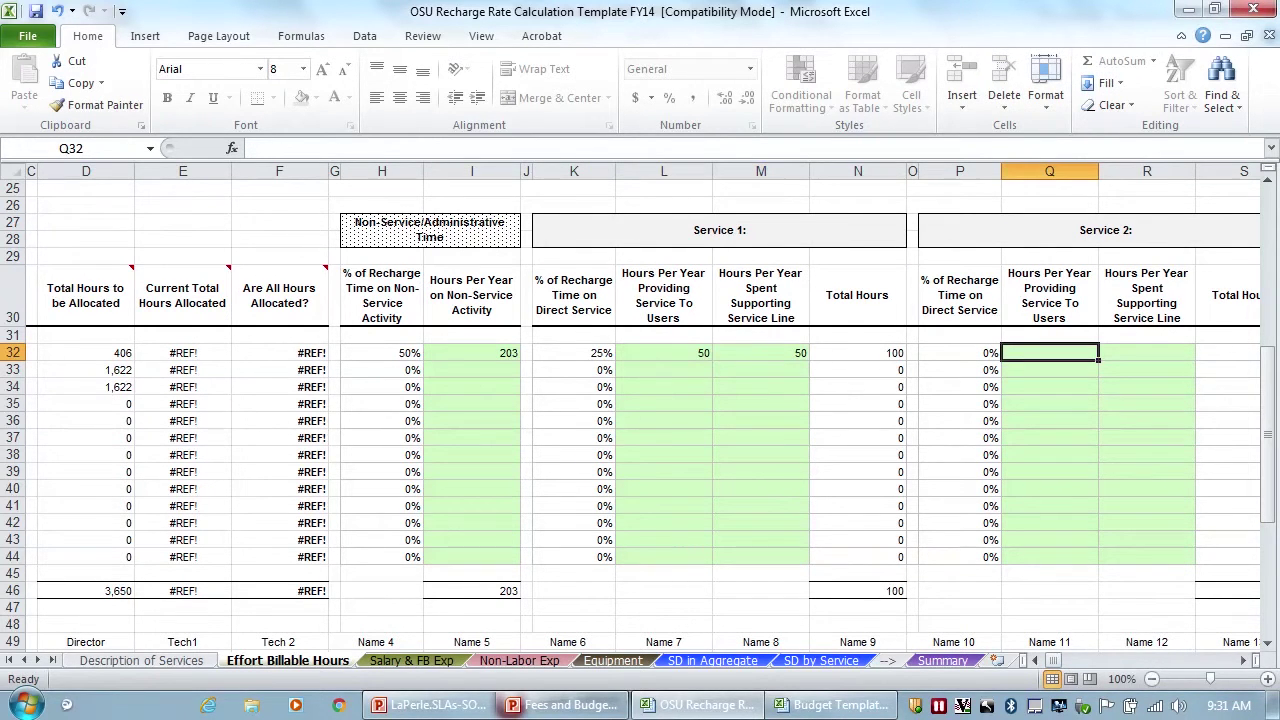